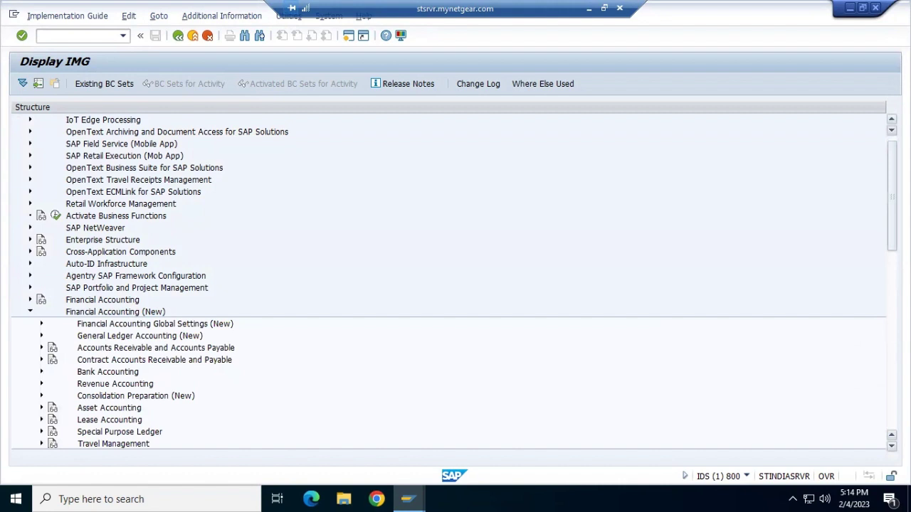
# In Financial Accounting (New), expand Contract Accounts Receivable and Payable down to Basic Functions and its Contract Accounts node.
pyautogui.scroll(-3, 364, 326)
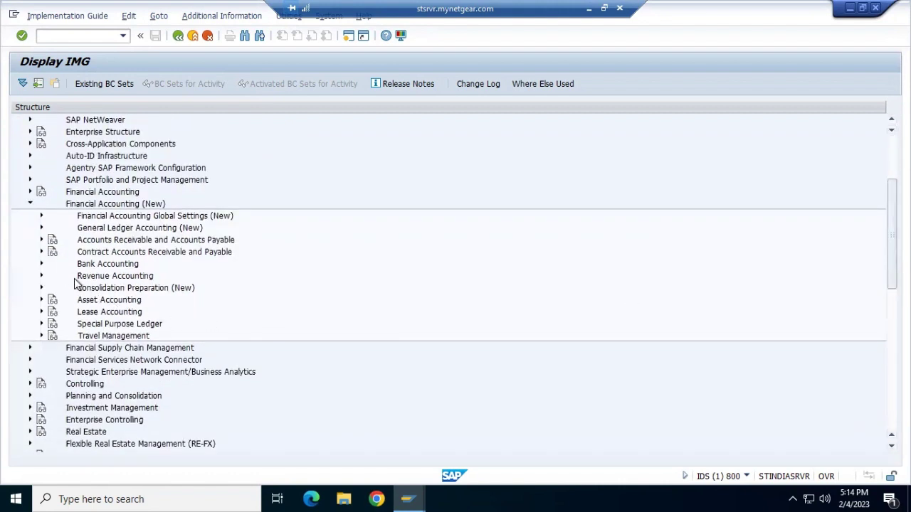
pyautogui.click(42, 252)
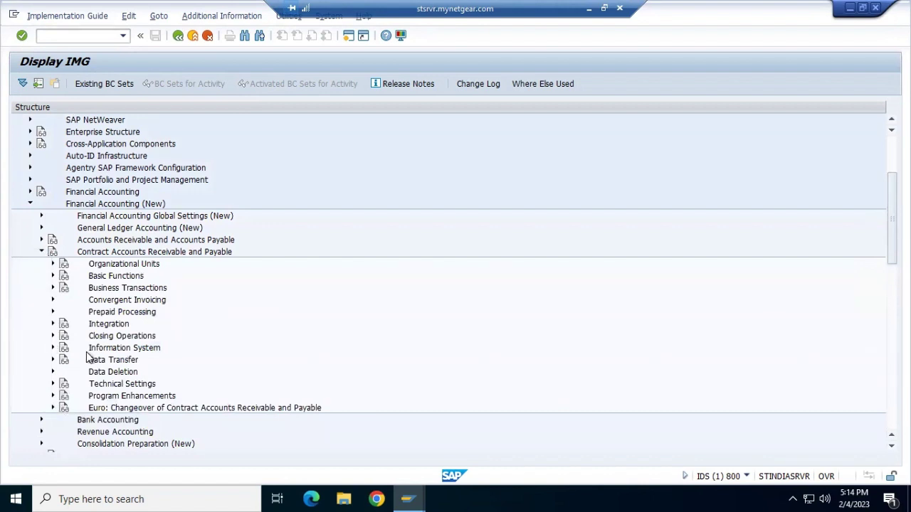
pyautogui.click(53, 277)
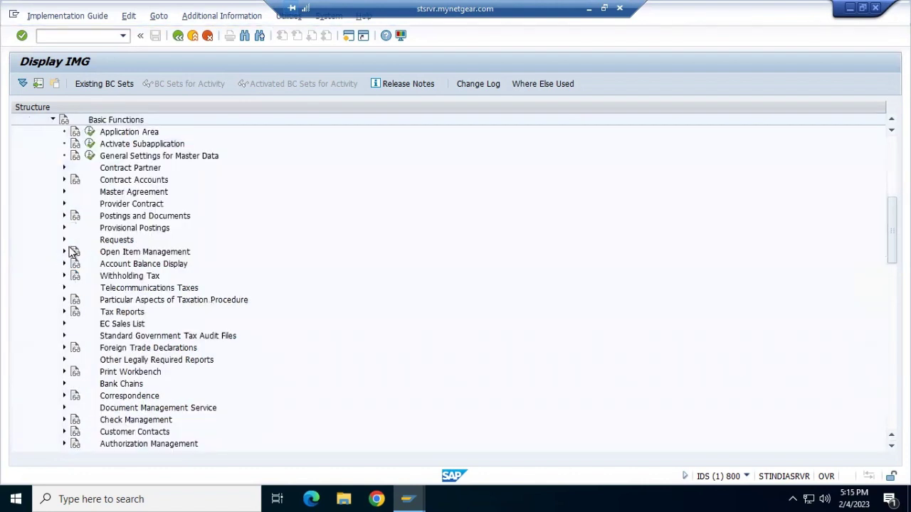
pyautogui.click(64, 180)
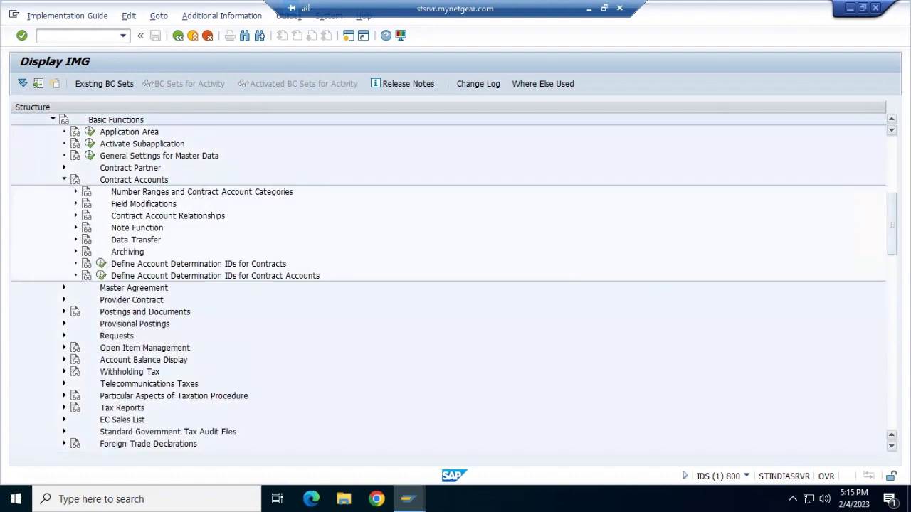
# Open the activity Configure Contract Acct Categories and Assign Number Ranges under Number Ranges and Contract Account Categories.
pyautogui.press('Home')
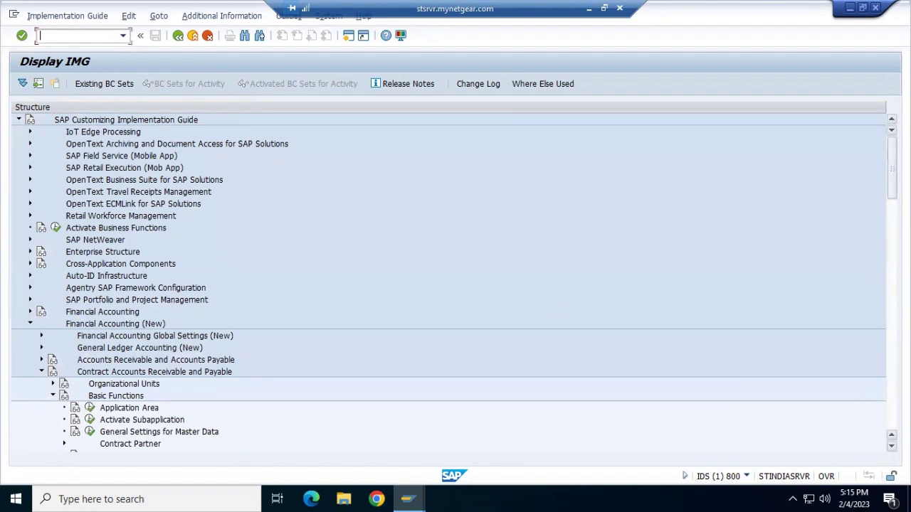
pyautogui.scroll(-3, 448, 285)
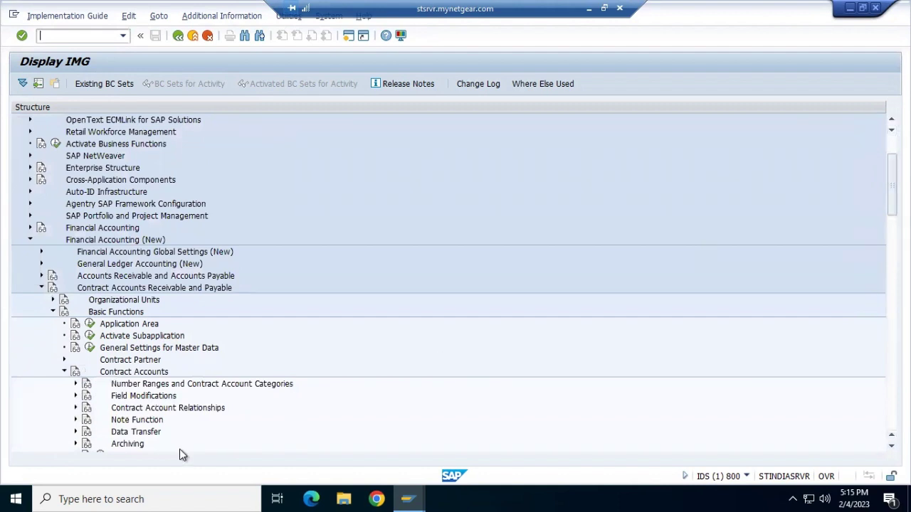
pyautogui.click(76, 384)
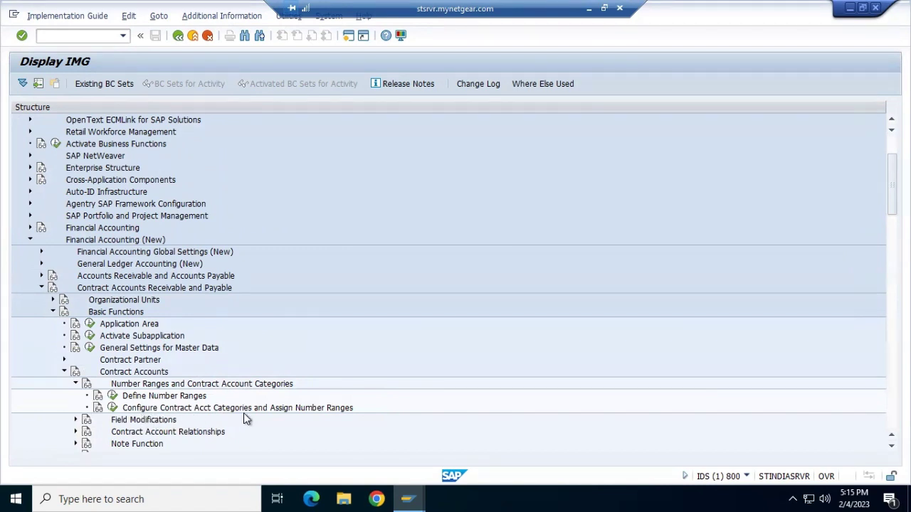
pyautogui.click(112, 409)
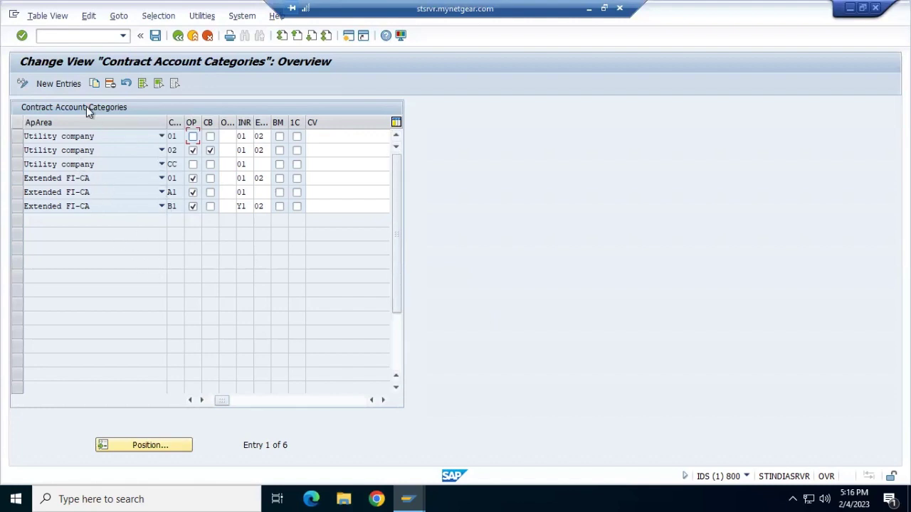
# Create a new contract account category entry with application area Utility company and CAC 05.
pyautogui.click(56, 84)
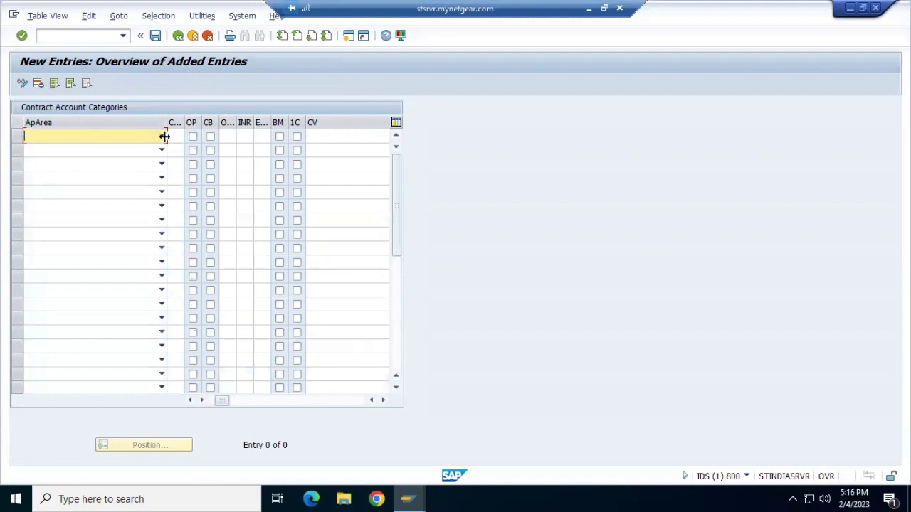
pyautogui.click(162, 137)
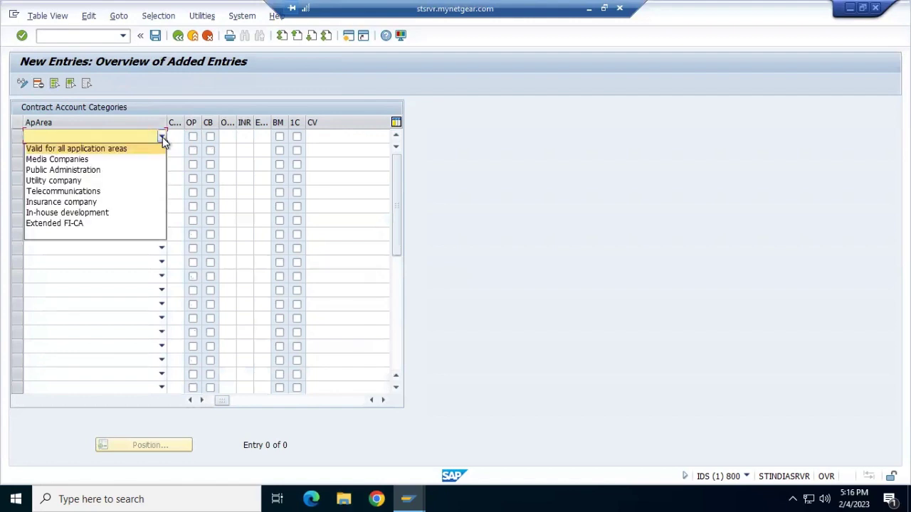
pyautogui.click(126, 180)
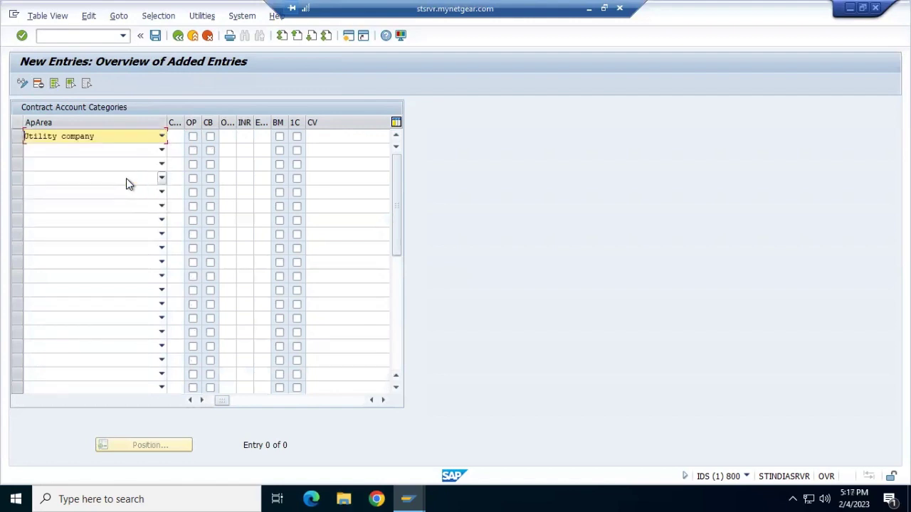
pyautogui.click(162, 136)
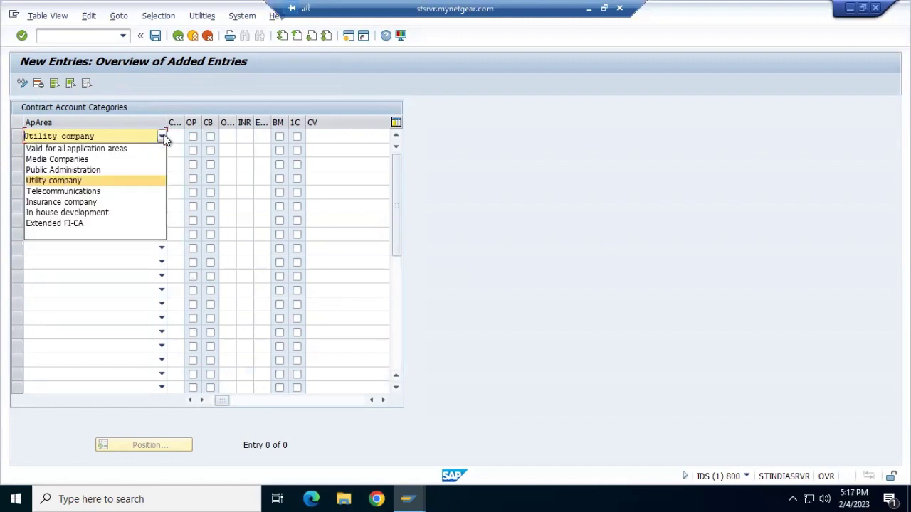
pyautogui.click(163, 138)
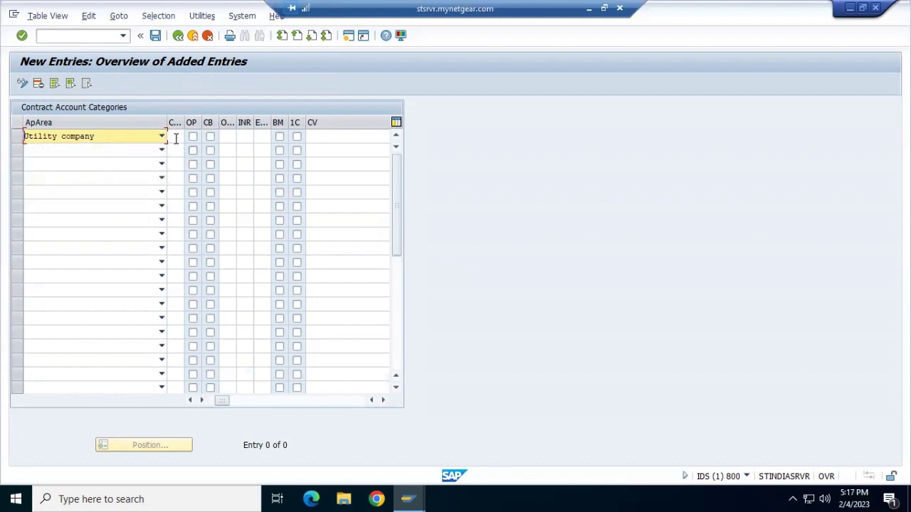
pyautogui.click(176, 137)
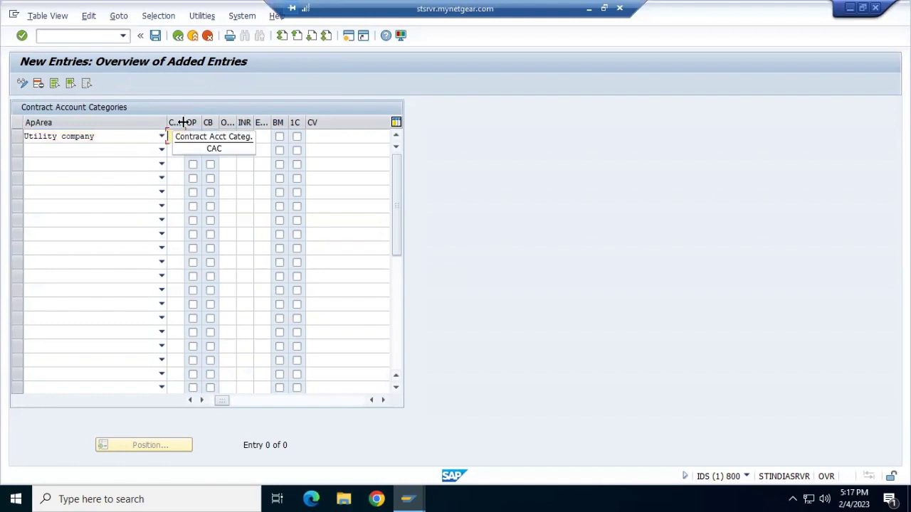
pyautogui.moveTo(182, 122); pyautogui.dragTo(206, 122)
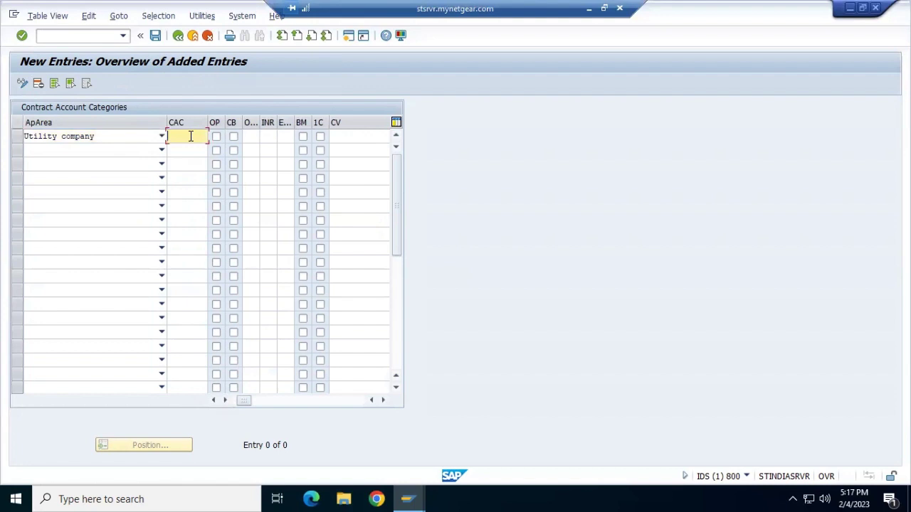
pyautogui.write('05')
# Try to save category 05 with internal number range 05 and external number range 06.
pyautogui.click(256, 136)
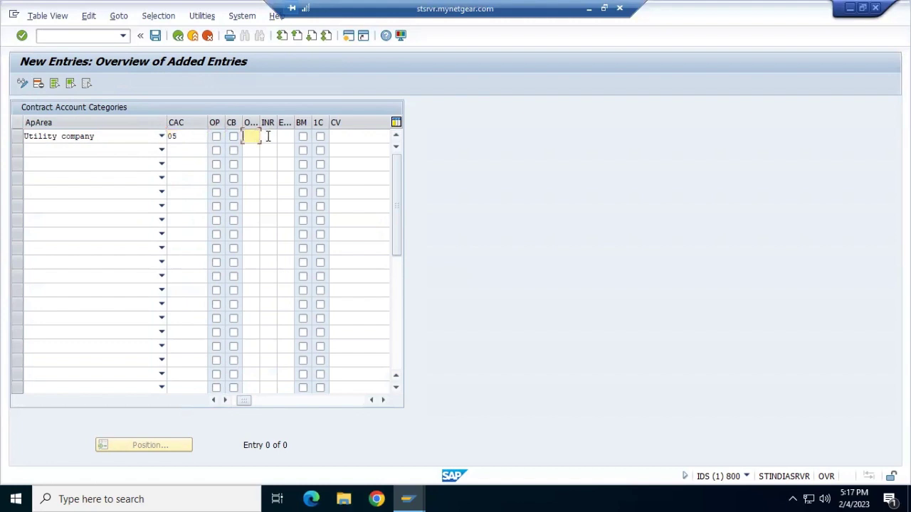
pyautogui.click(267, 136)
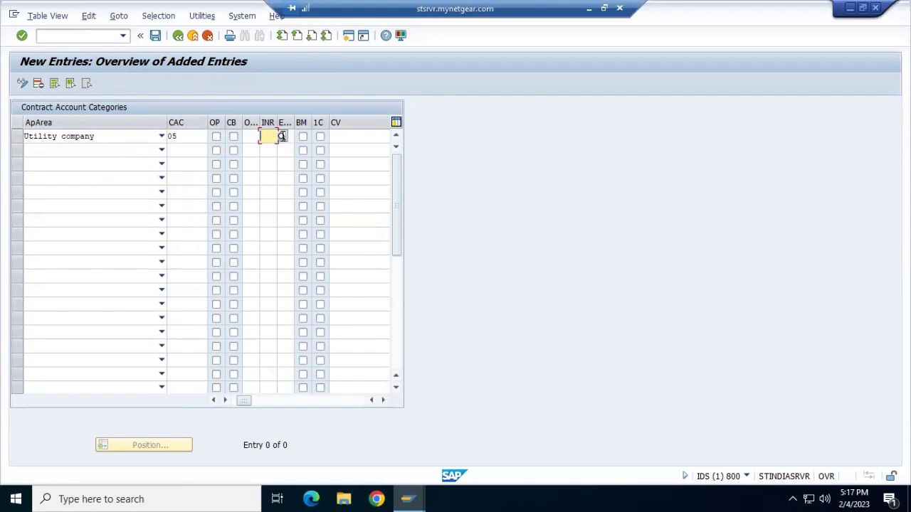
pyautogui.click(281, 138)
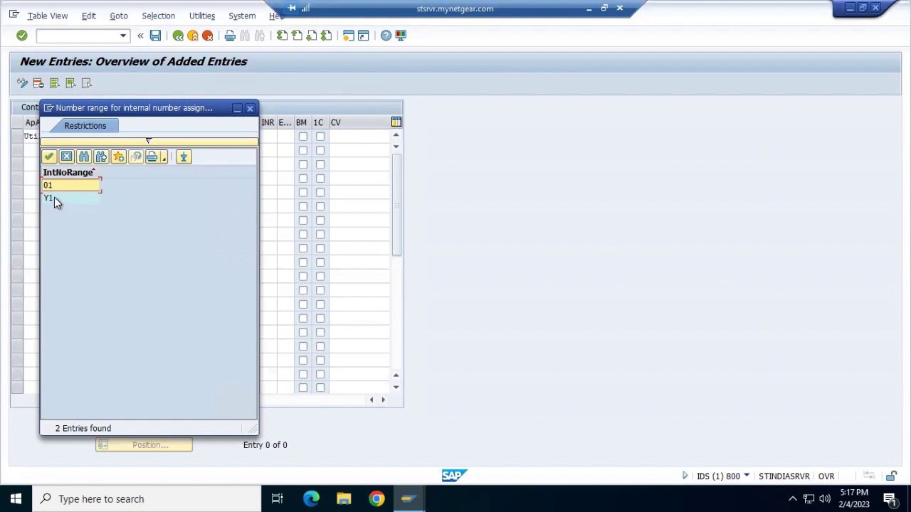
pyautogui.click(49, 157)
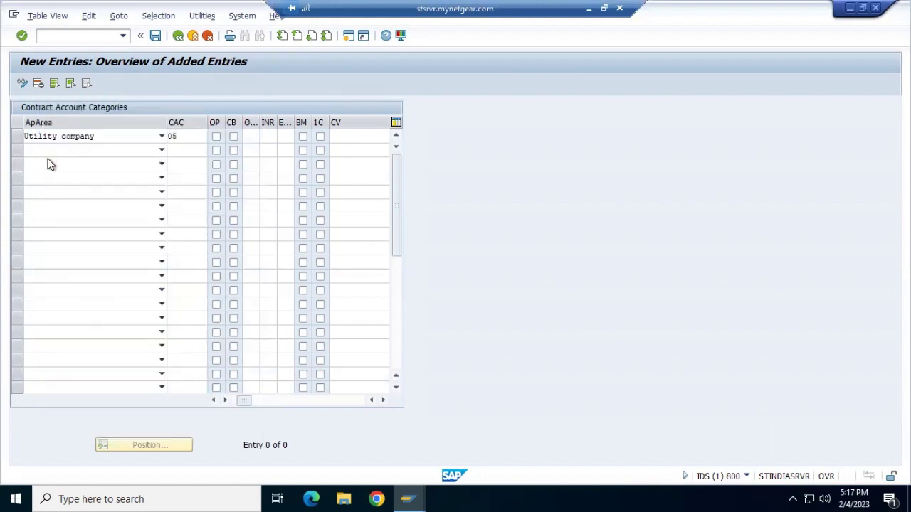
pyautogui.click(266, 136)
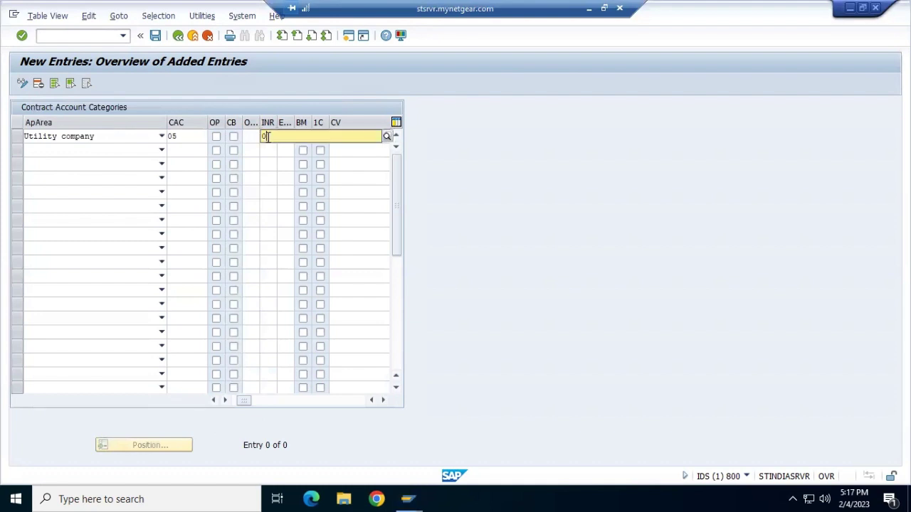
pyautogui.write('05')
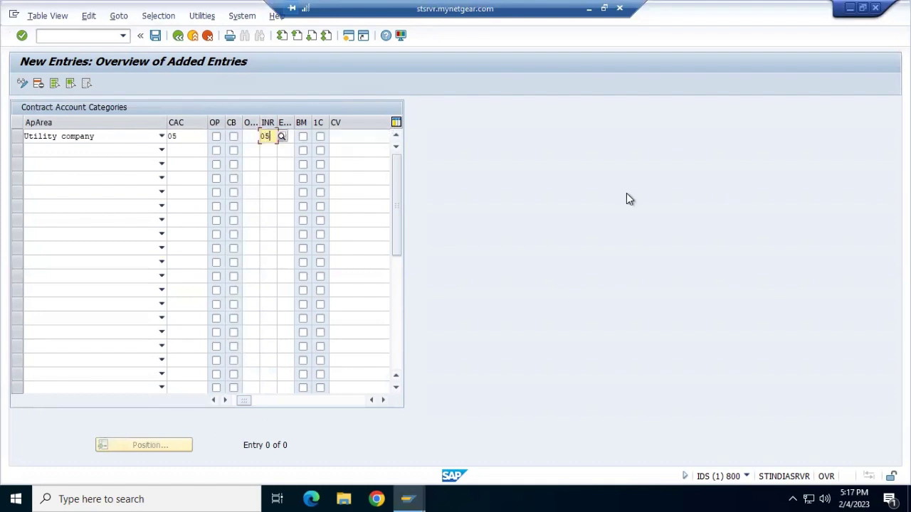
pyautogui.click(290, 136)
pyautogui.write('06')
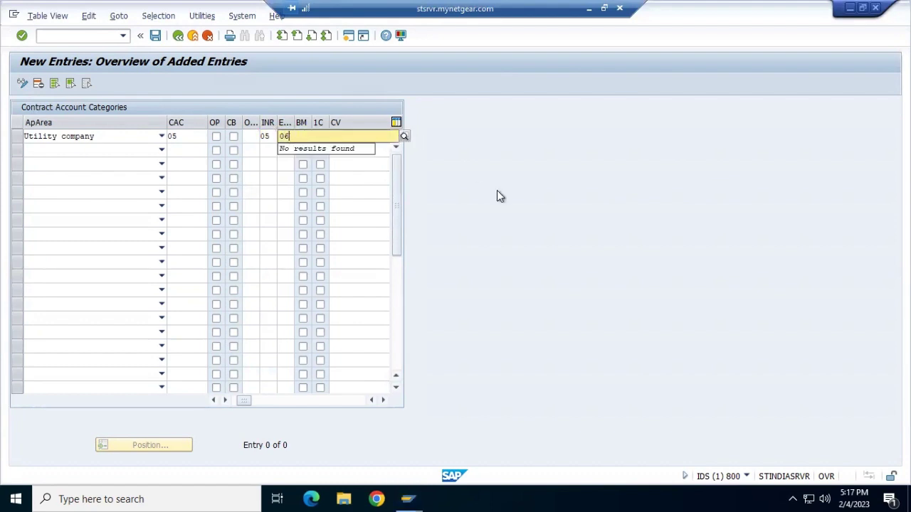
pyautogui.click(158, 37)
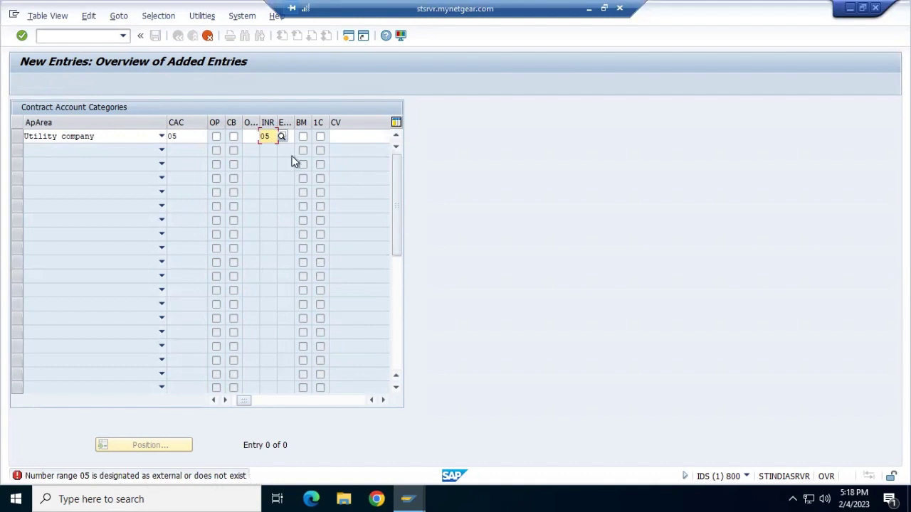
# Discard the unsaved contract account category entry and return to the implementation guide.
pyautogui.click(283, 137)
pyautogui.write('05')
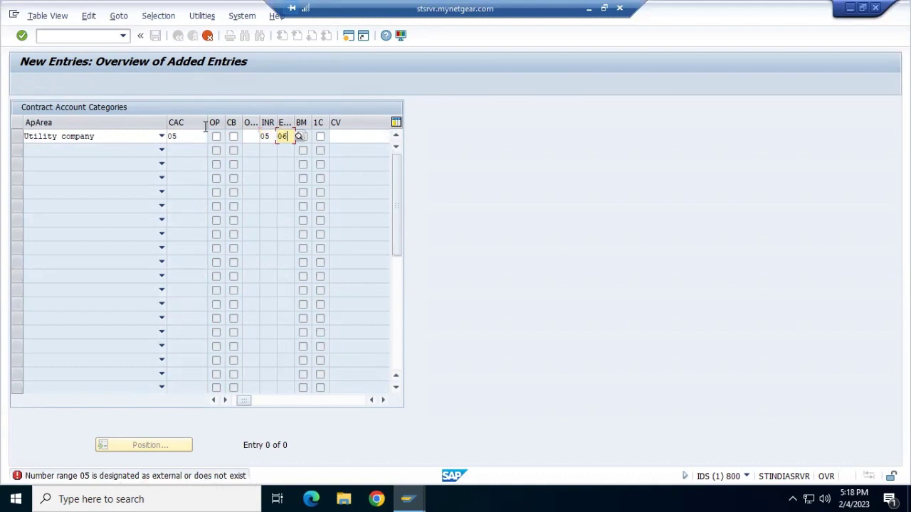
pyautogui.click(205, 39)
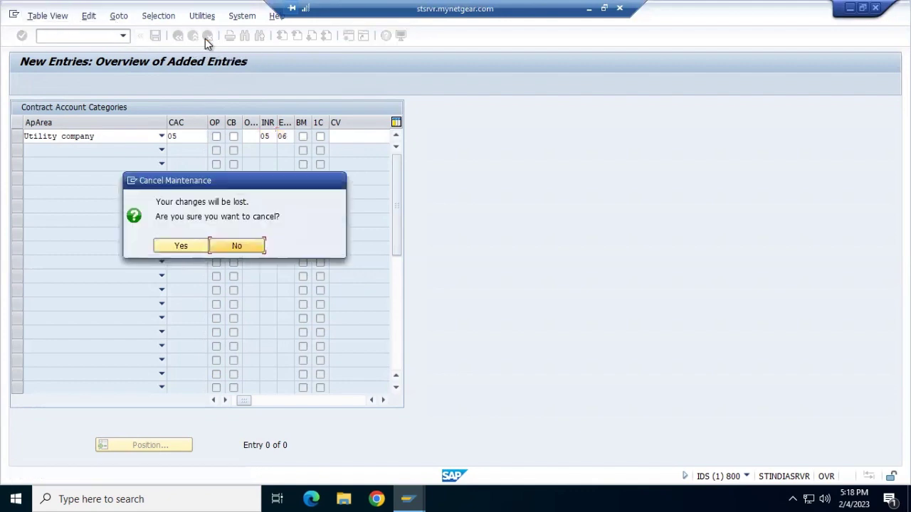
pyautogui.click(187, 246)
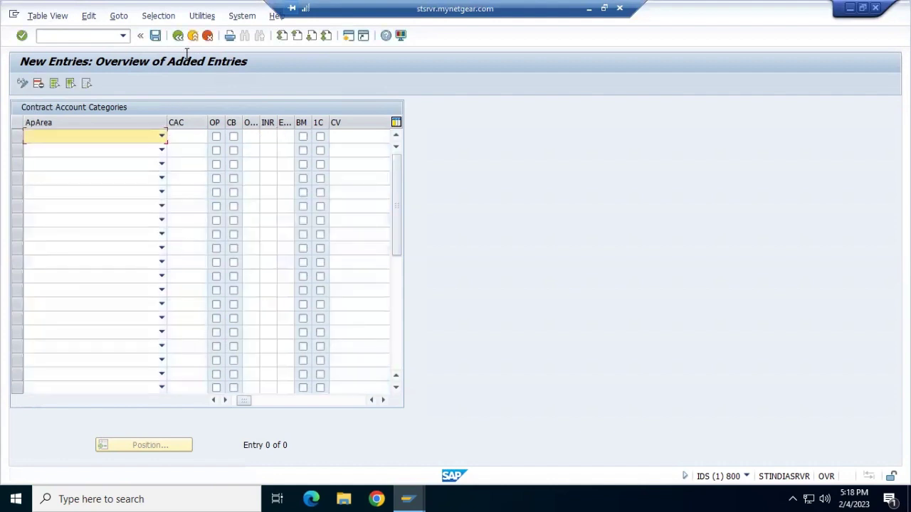
pyautogui.click(178, 36)
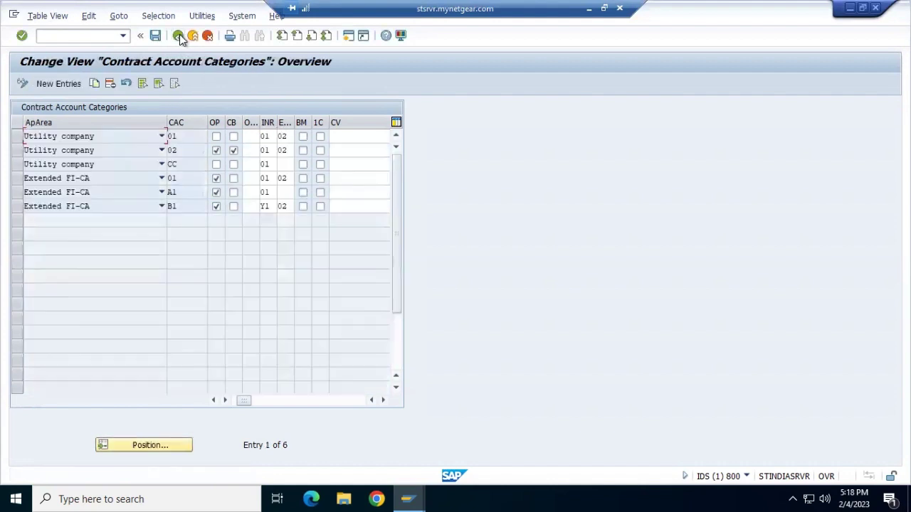
pyautogui.click(178, 35)
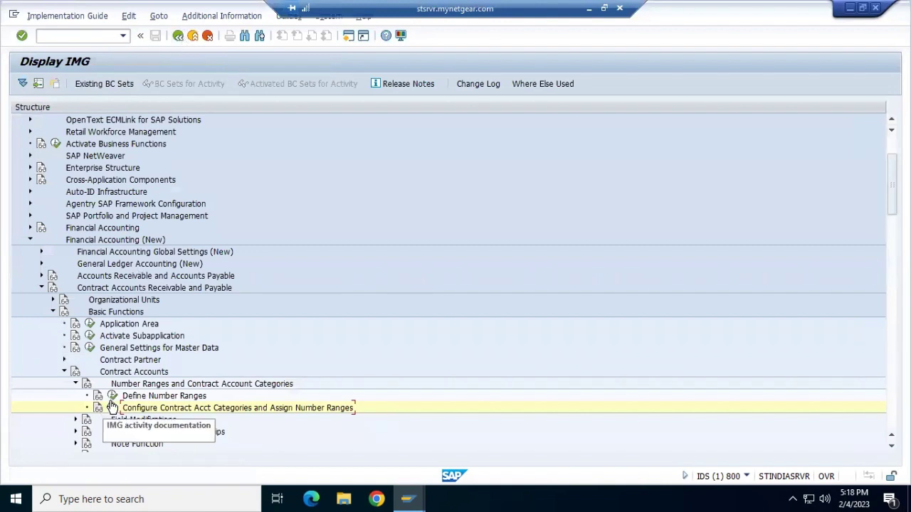
# Open Define Number Ranges for contract accounts and review the existing intervals and their number range status.
pyautogui.click(113, 397)
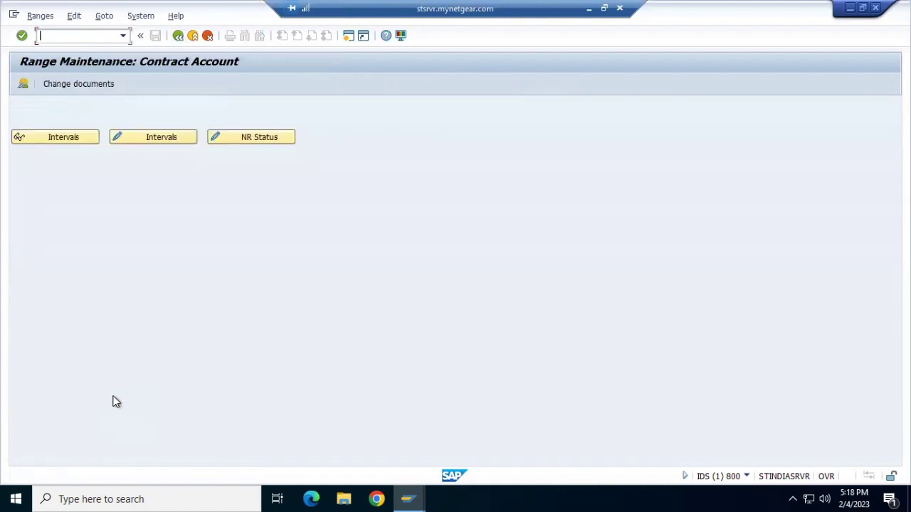
pyautogui.click(63, 138)
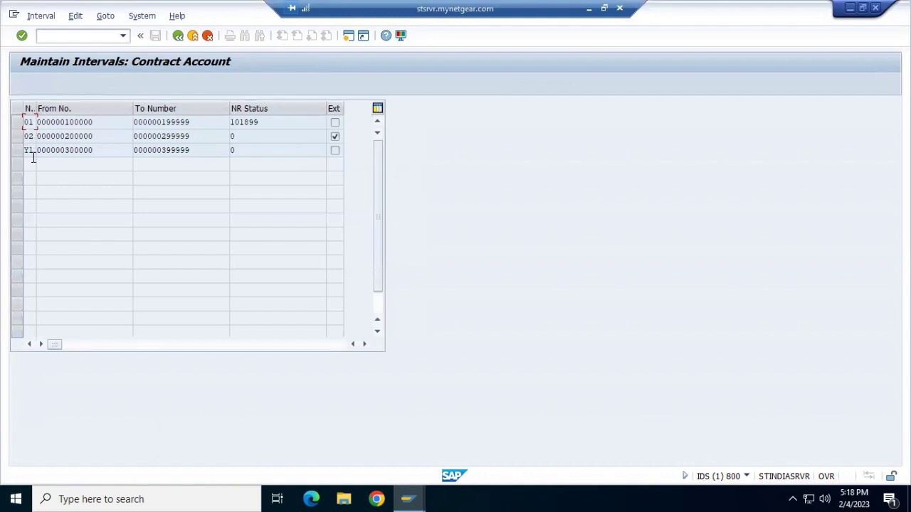
pyautogui.click(177, 36)
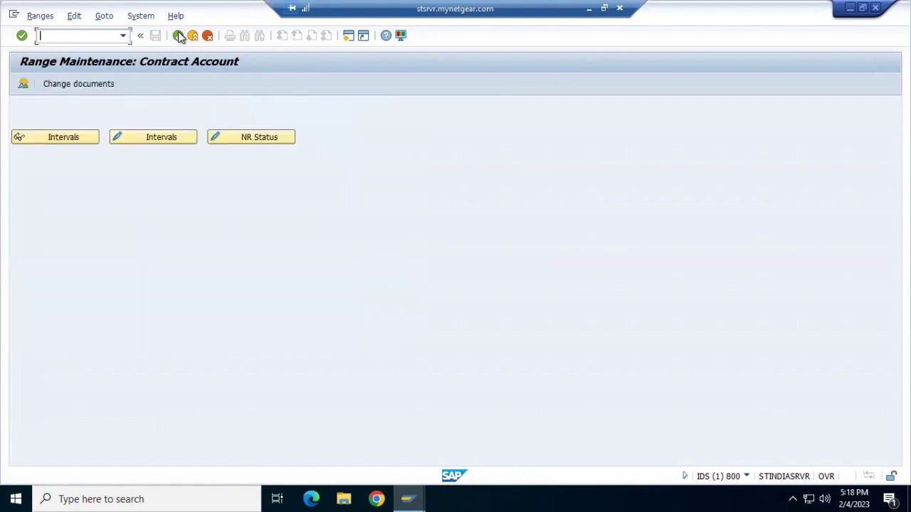
pyautogui.click(267, 137)
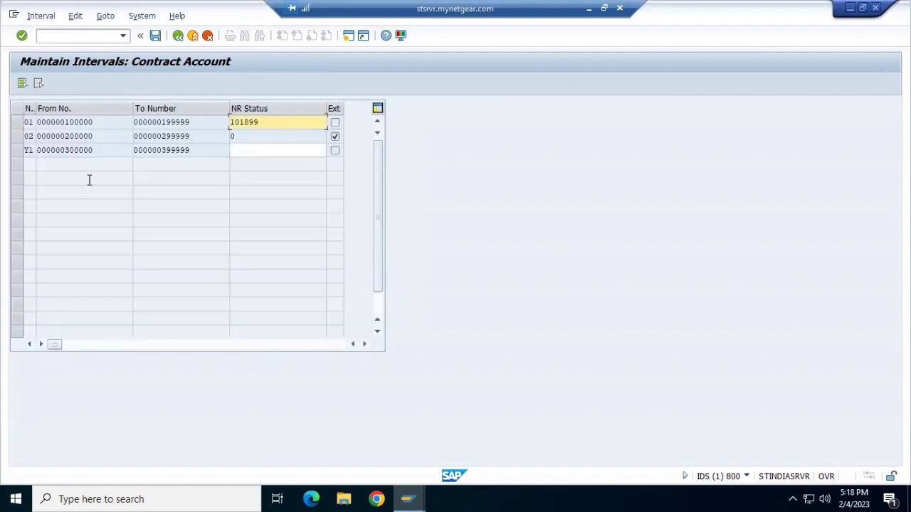
pyautogui.click(178, 36)
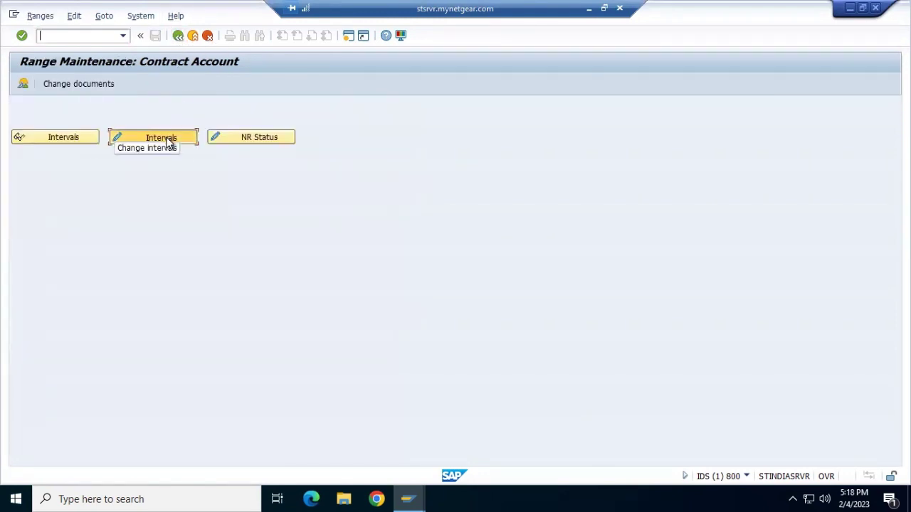
pyautogui.click(169, 140)
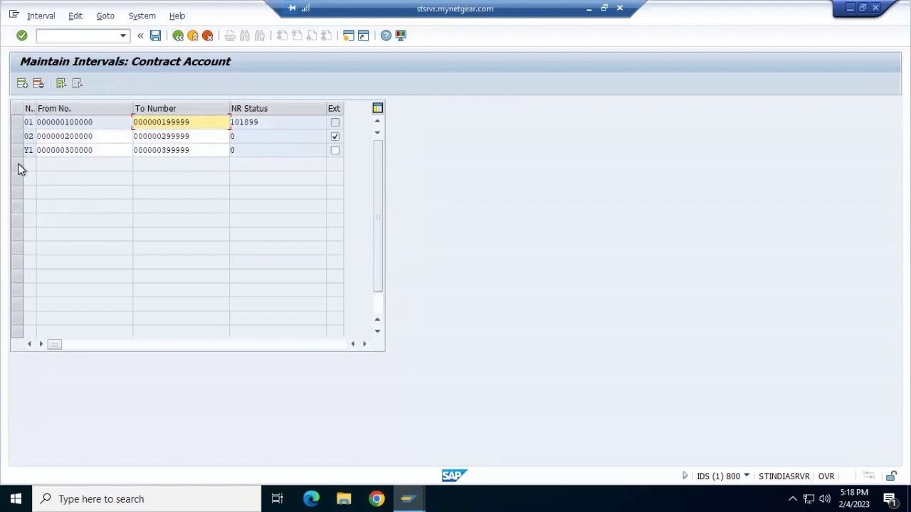
pyautogui.click(22, 84)
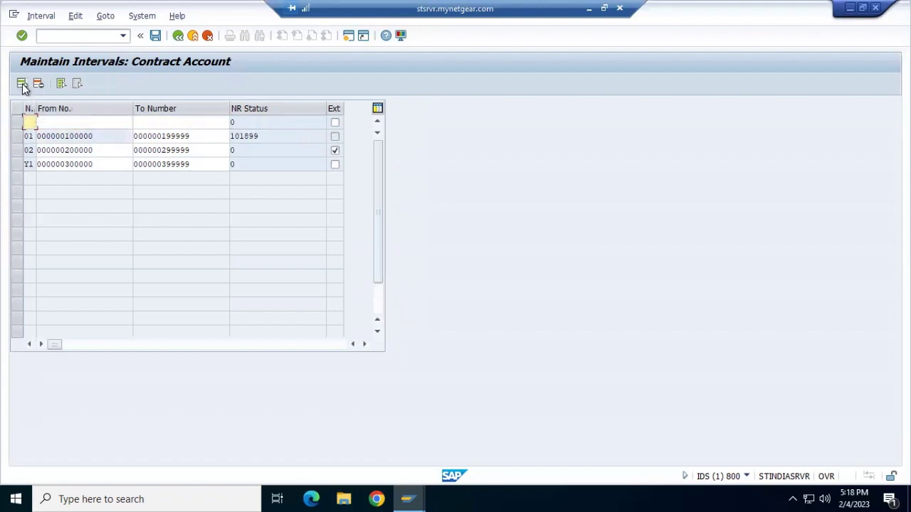
pyautogui.click(30, 122)
pyautogui.write('05')
pyautogui.click(76, 122)
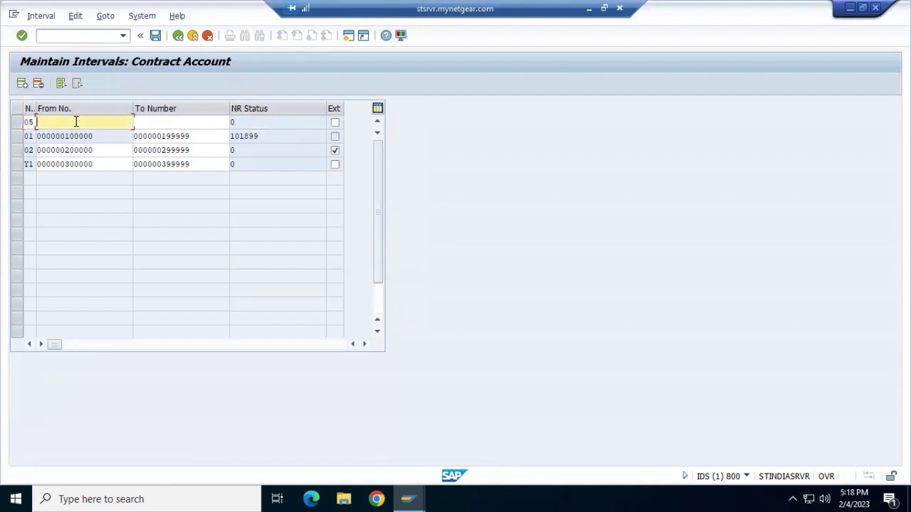
pyautogui.write('000000500000')
pyautogui.click(168, 121)
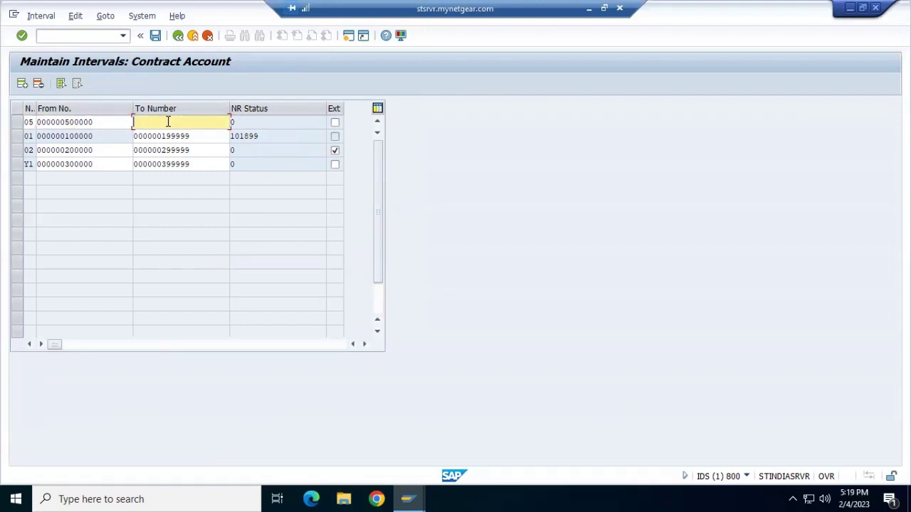
pyautogui.write('000000599999')
pyautogui.click(156, 37)
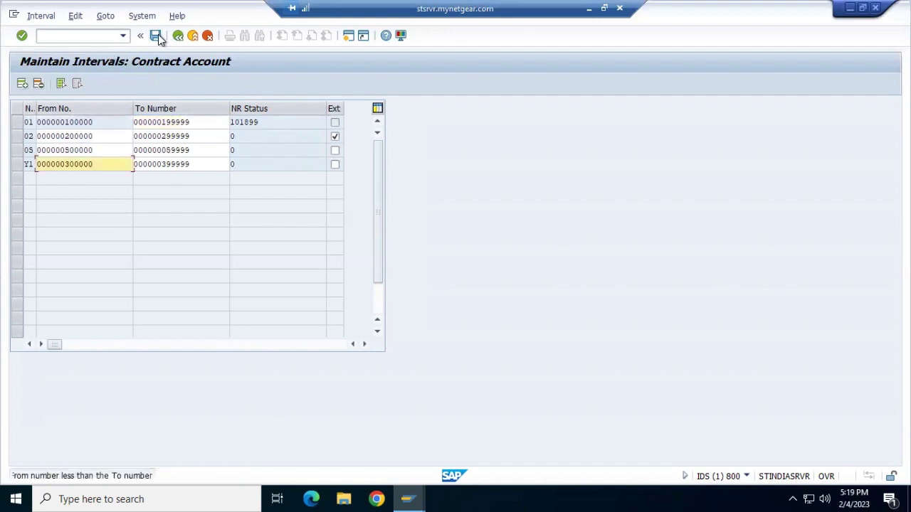
pyautogui.click(23, 84)
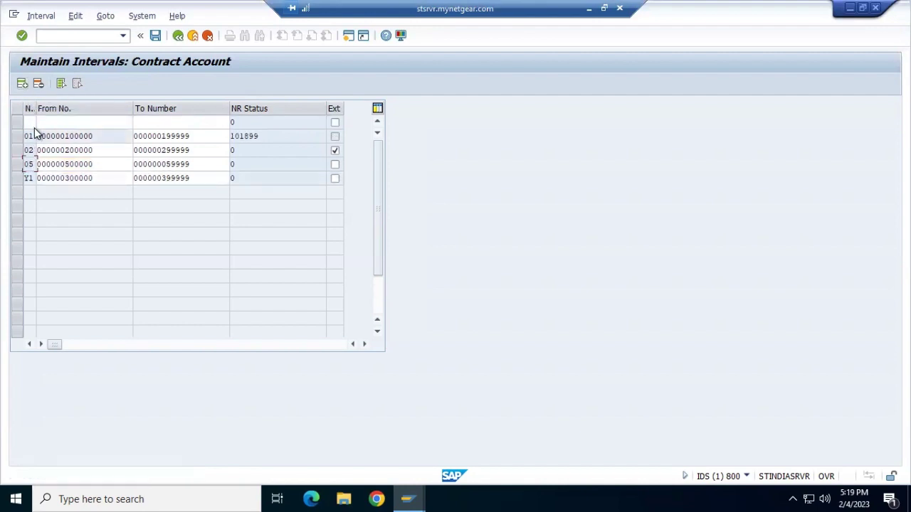
pyautogui.click(33, 124)
pyautogui.write('06')
pyautogui.click(74, 120)
pyautogui.write('000')
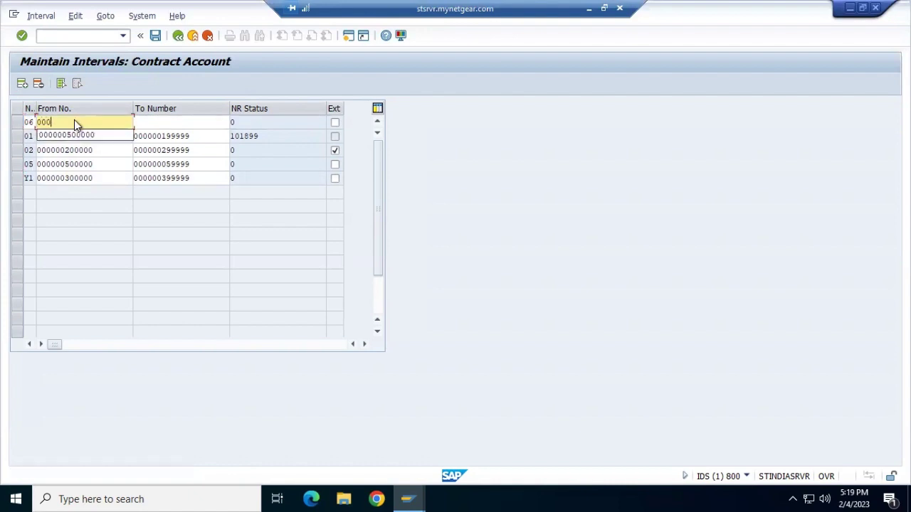
pyautogui.write('000')
pyautogui.write('60000')
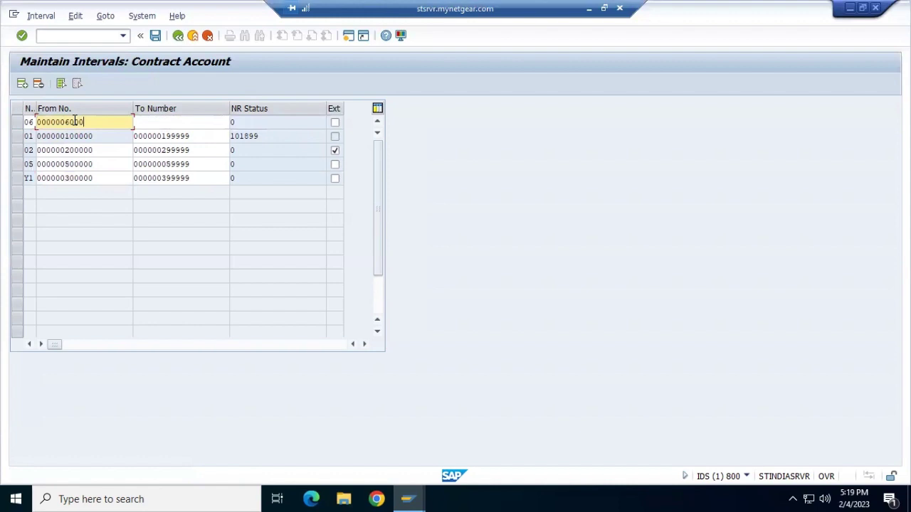
pyautogui.write('0')
pyautogui.click(146, 134)
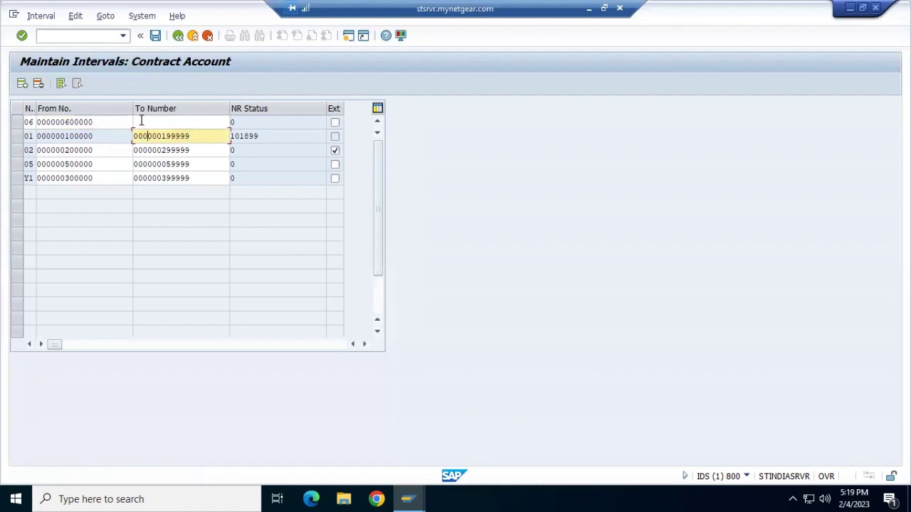
pyautogui.click(141, 121)
pyautogui.write('00000')
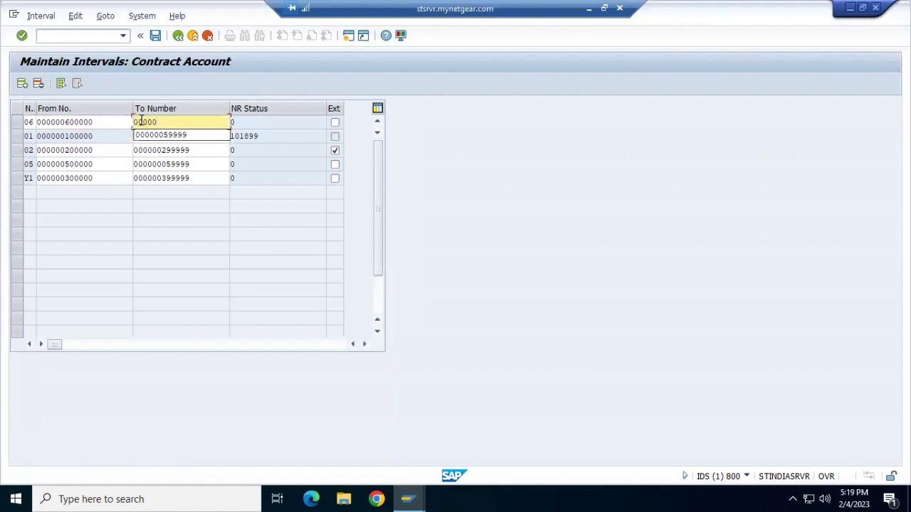
pyautogui.write('00')
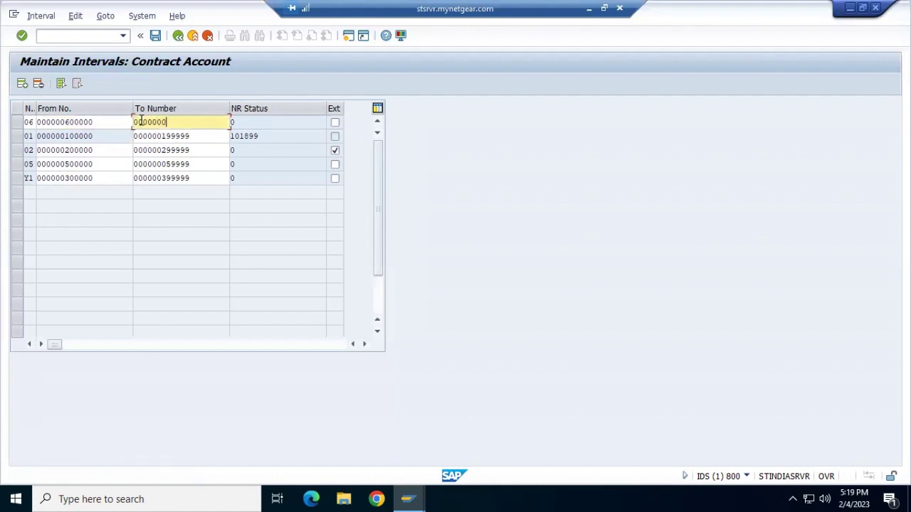
pyautogui.write('699999')
pyautogui.click(335, 124)
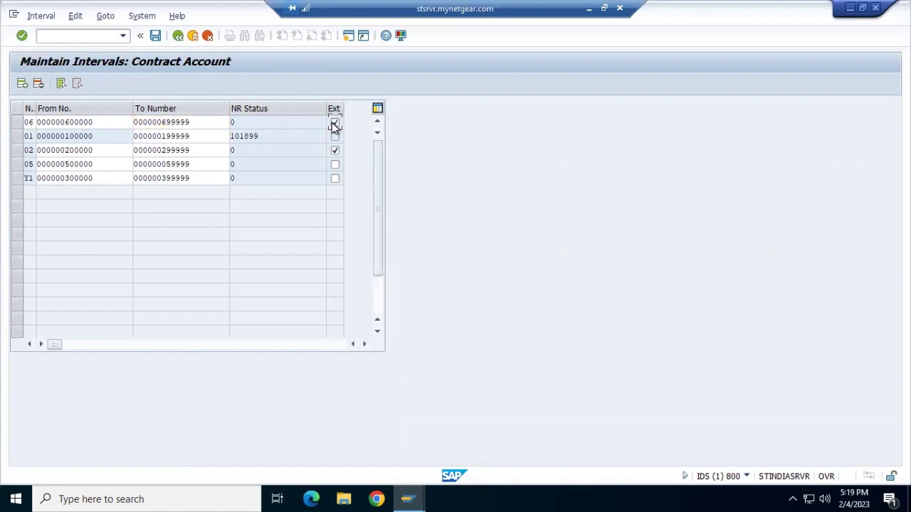
# Try to save the new intervals 05 and 06 and exit interval editing, choosing to save the changes.
pyautogui.click(156, 36)
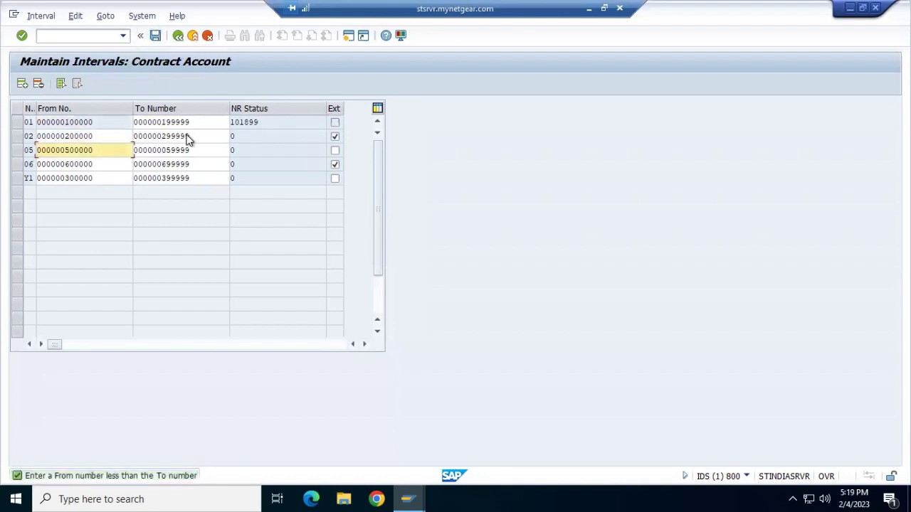
pyautogui.click(177, 35)
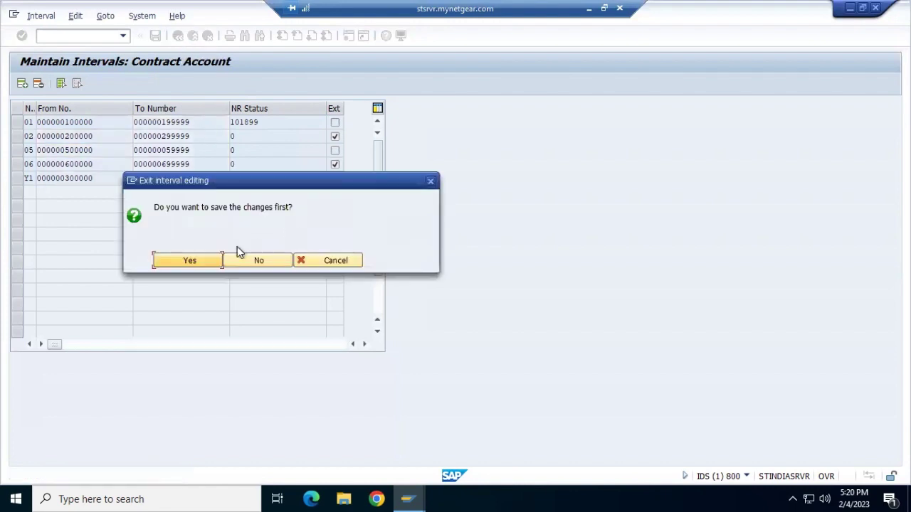
pyautogui.click(190, 261)
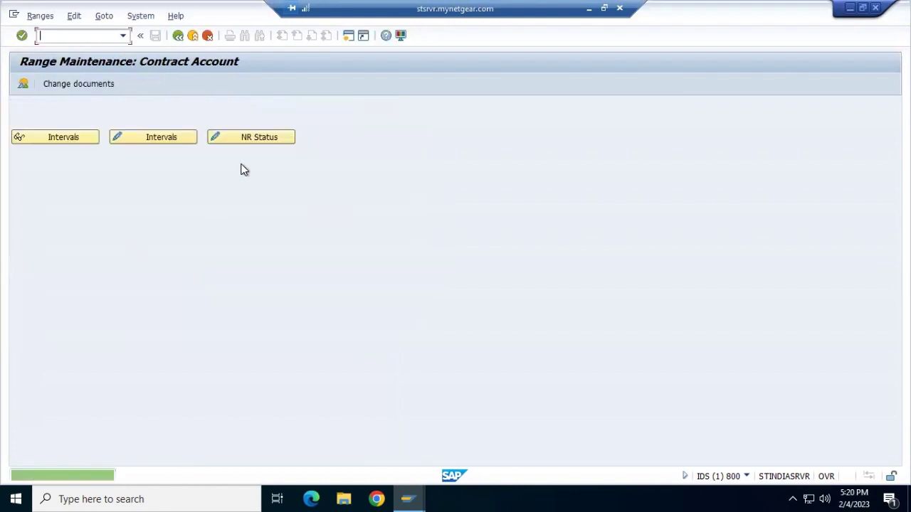
# Check the number range status and the interval display for the new contract account intervals.
pyautogui.click(243, 140)
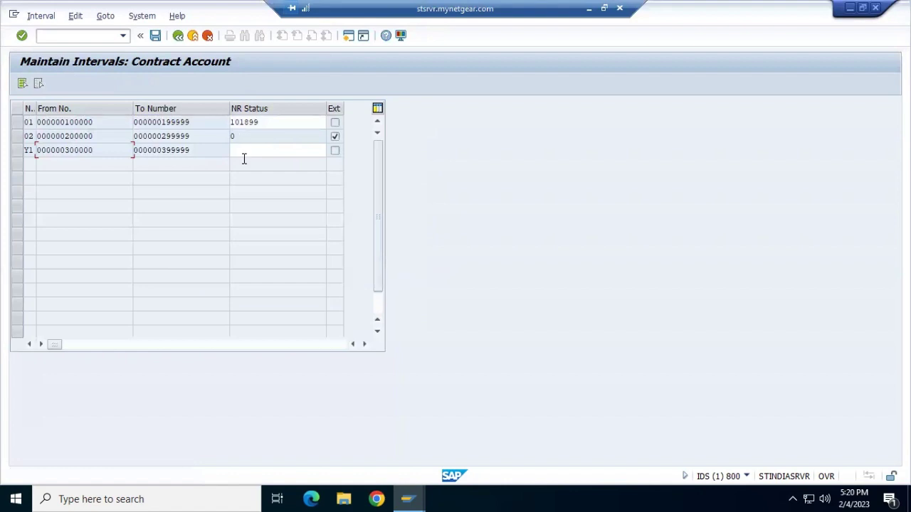
pyautogui.click(245, 149)
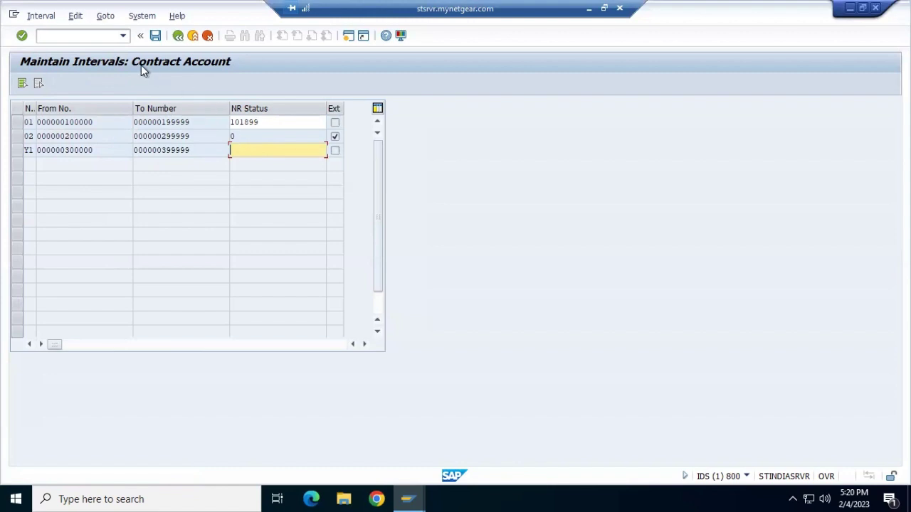
pyautogui.click(178, 36)
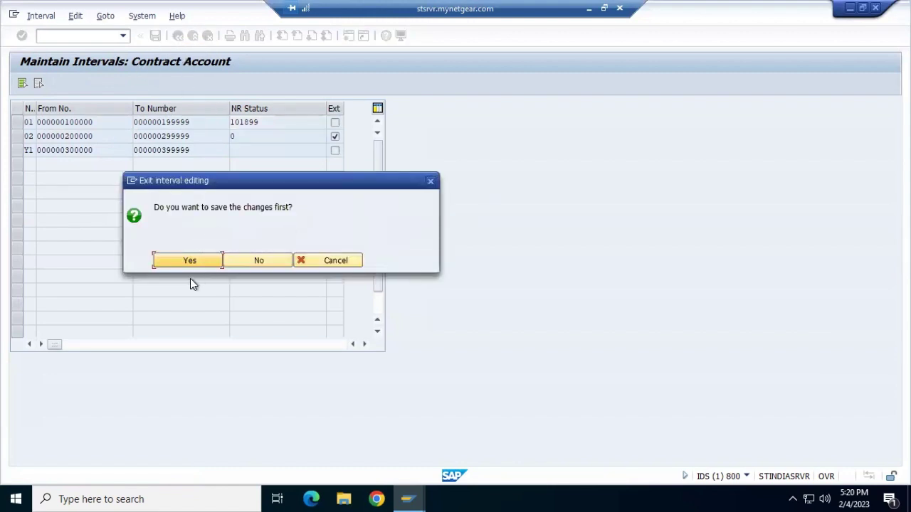
pyautogui.click(188, 261)
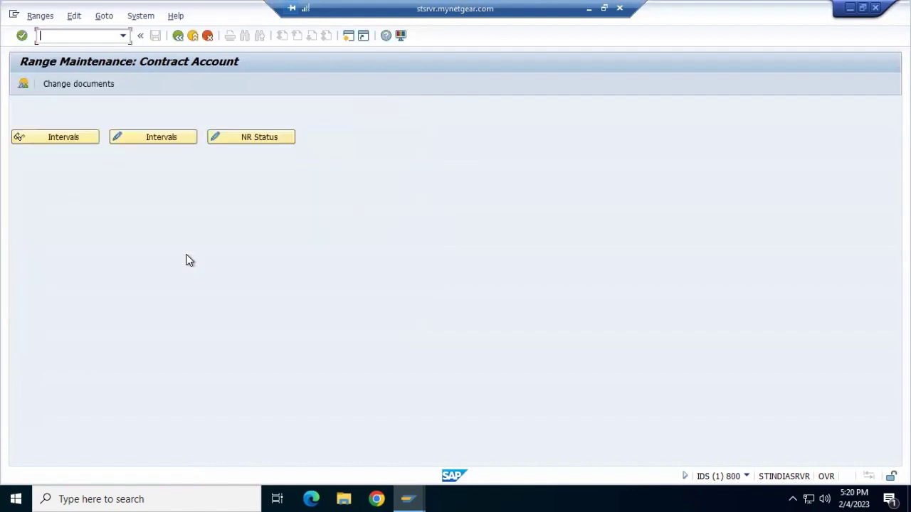
pyautogui.click(73, 141)
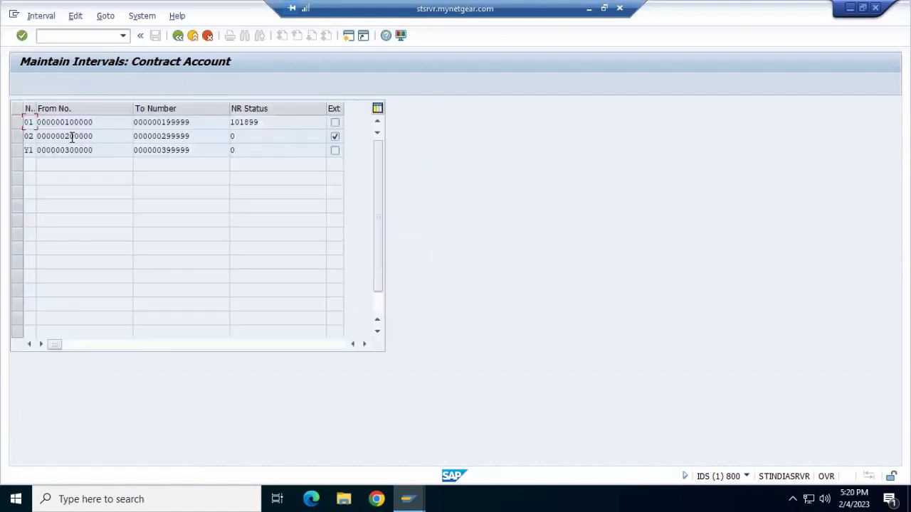
pyautogui.click(178, 35)
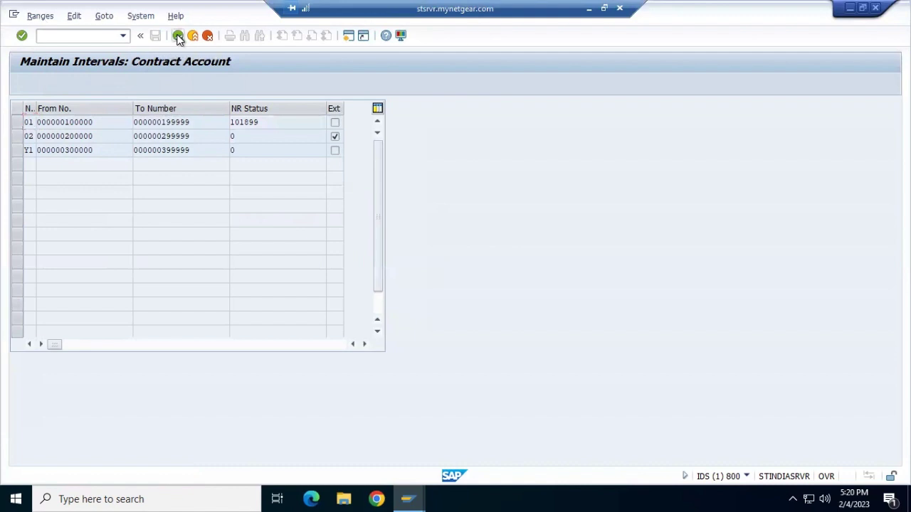
# Reopen the contract account intervals for editing and insert a new interval numbered 05.
pyautogui.click(167, 138)
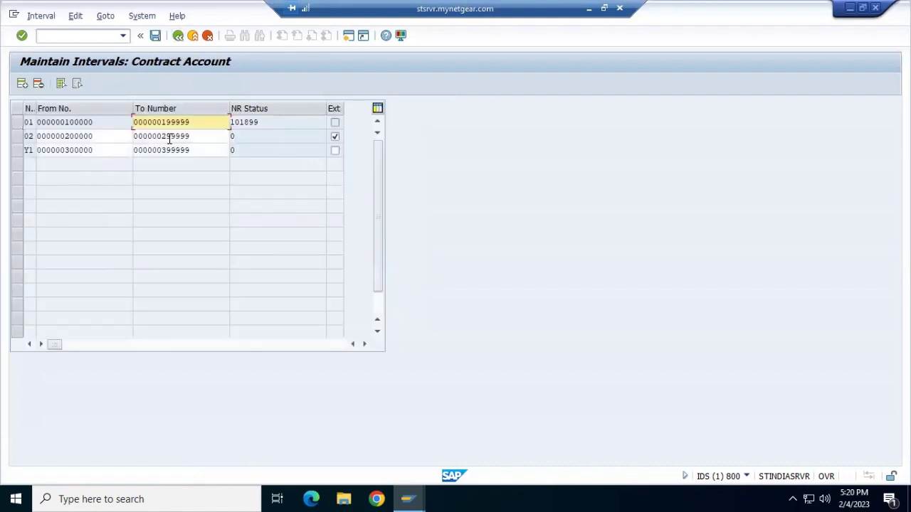
pyautogui.click(36, 94)
pyautogui.click(22, 83)
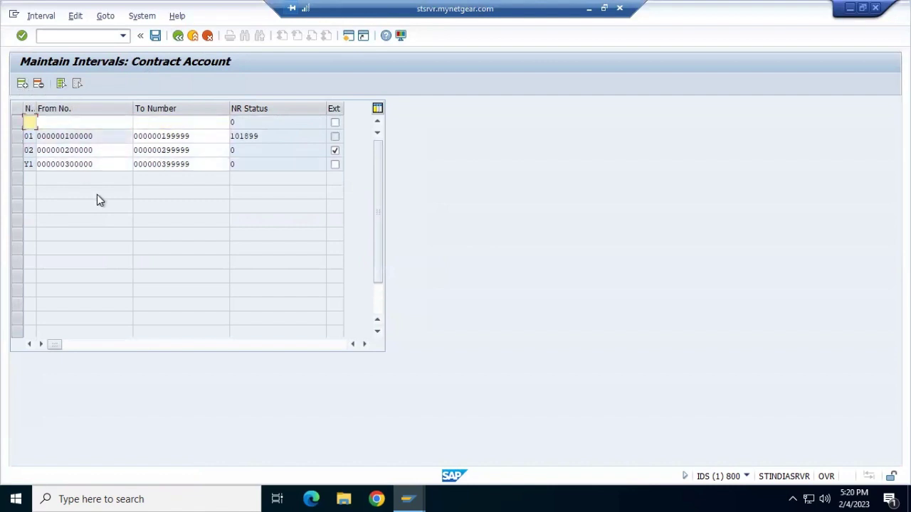
pyautogui.write('05')
pyautogui.click(97, 121)
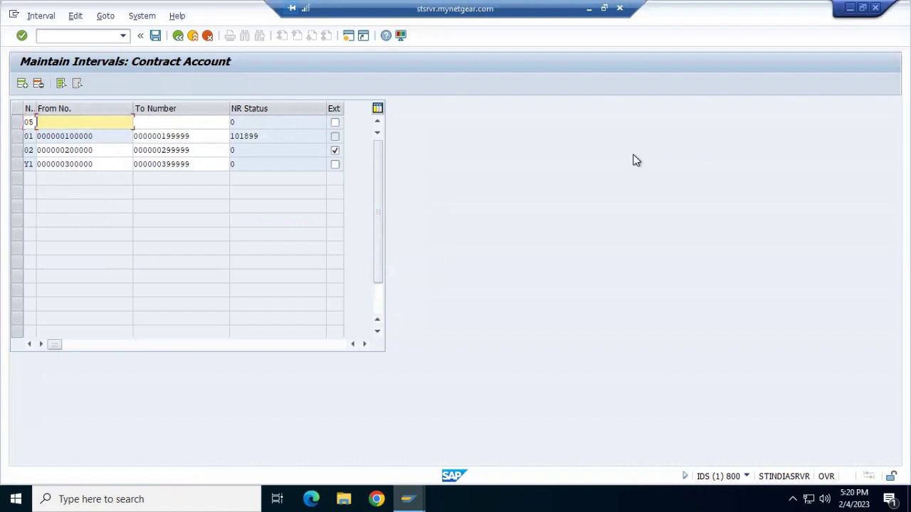
pyautogui.write('000000')
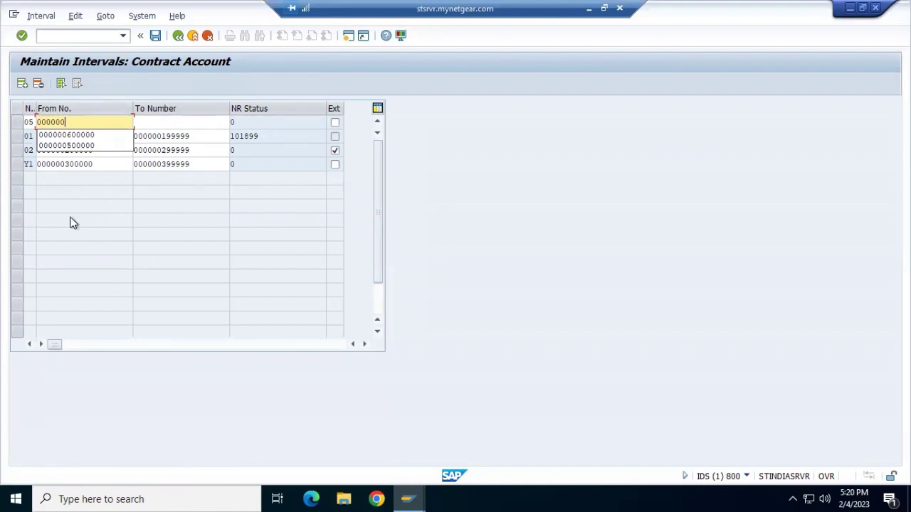
pyautogui.click(70, 146)
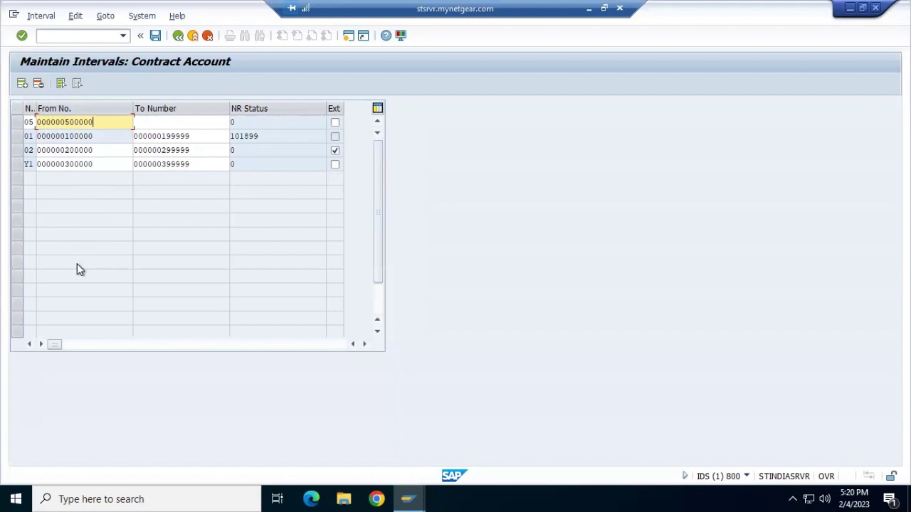
pyautogui.press('BackSpace')
pyautogui.press('BackSpace')
pyautogui.press('BackSpace')
pyautogui.press('BackSpace')
pyautogui.press('BackSpace')
pyautogui.press('BackSpace')
pyautogui.press('BackSpace')
pyautogui.press('BackSpace')
pyautogui.press('BackSpace')
pyautogui.press('BackSpace')
pyautogui.press('BackSpace')
pyautogui.press('BackSpace')
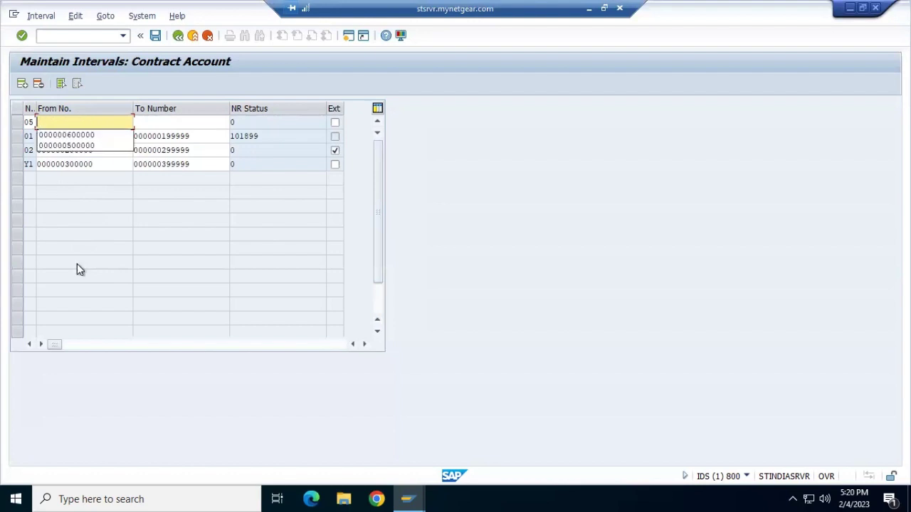
# Set interval 05 to run from 500000 to 599999 and save it, acknowledging the transport notice.
pyautogui.write('5000')
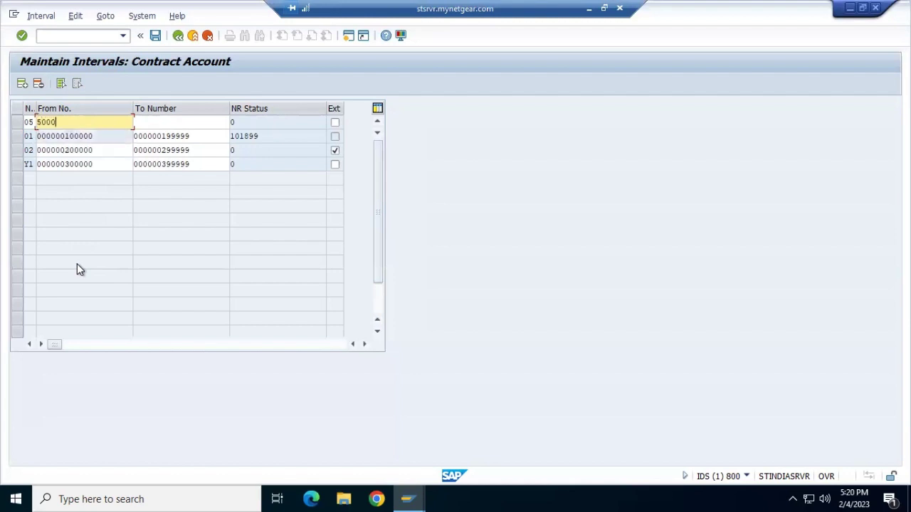
pyautogui.click(146, 121)
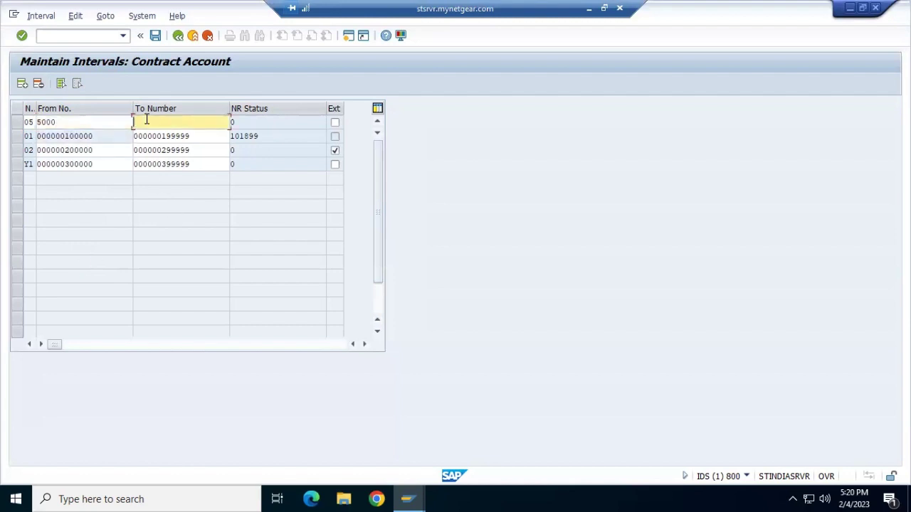
pyautogui.click(75, 124)
pyautogui.write('00')
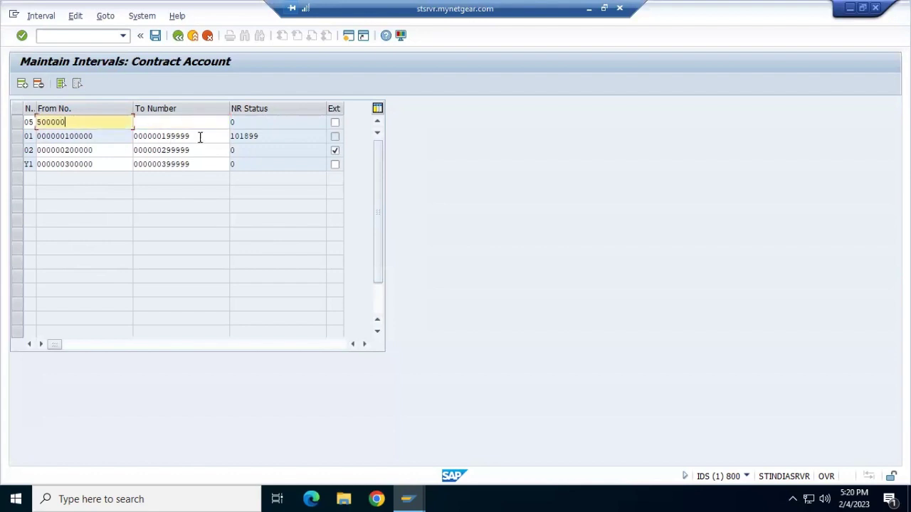
pyautogui.click(182, 119)
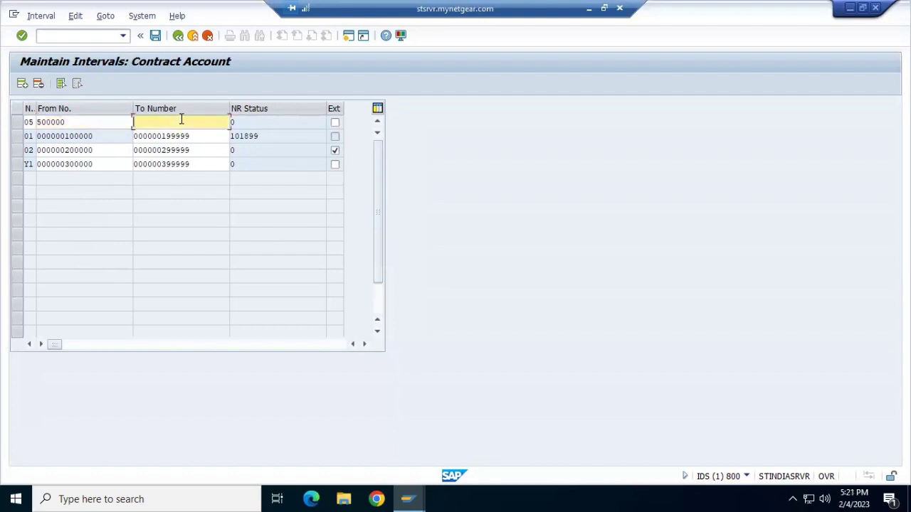
pyautogui.write('599999')
pyautogui.click(156, 38)
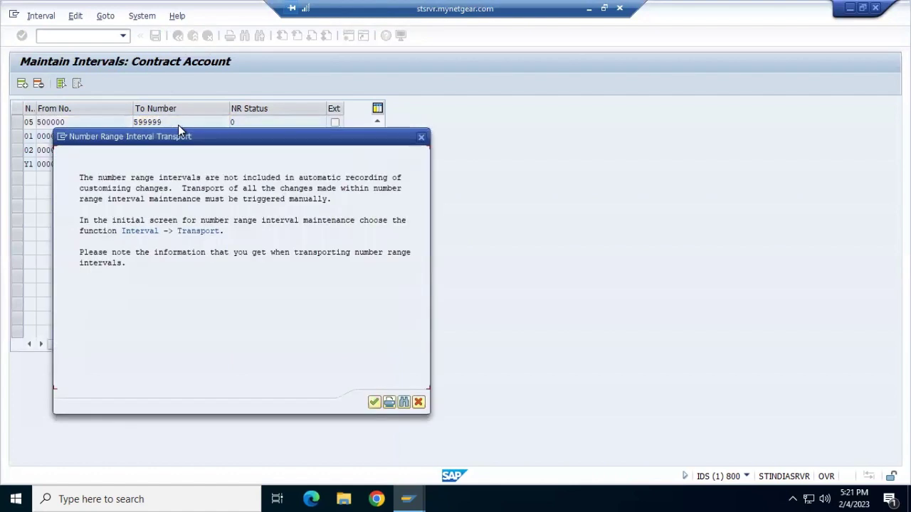
pyautogui.click(374, 403)
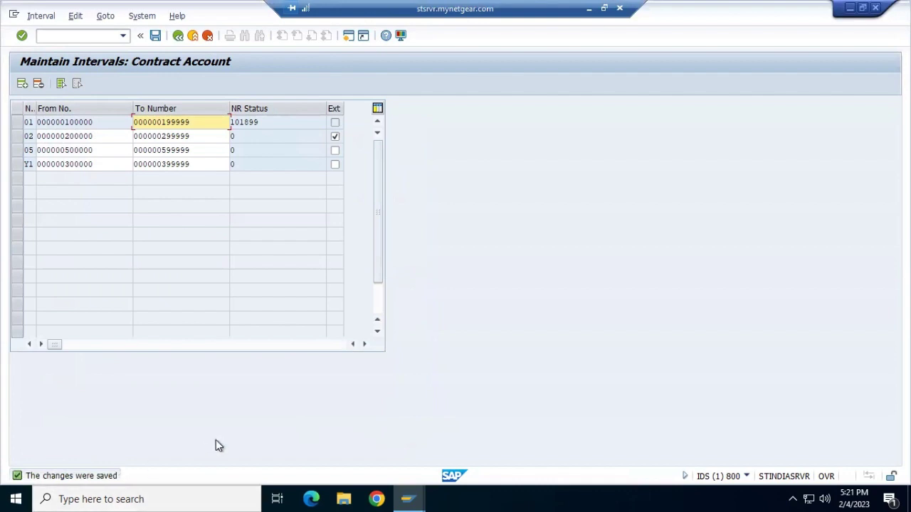
# Insert a new contract account interval numbered 06 starting at 600000.
pyautogui.click(21, 84)
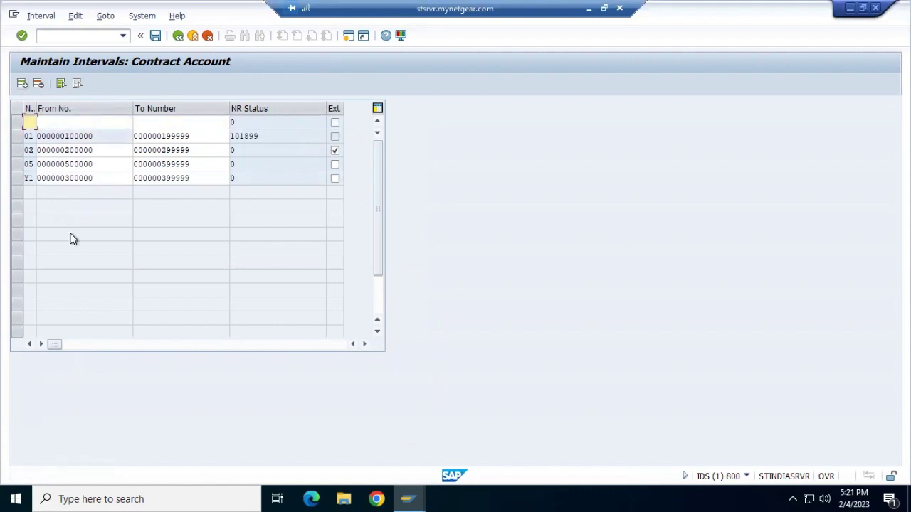
pyautogui.write('06')
pyautogui.click(74, 122)
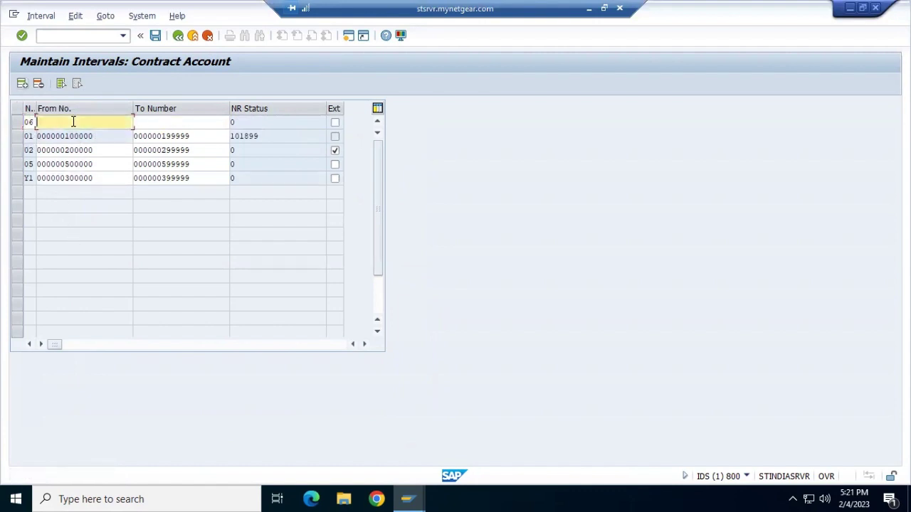
pyautogui.write('600000')
pyautogui.press('BackSpace')
pyautogui.write('0')
# End interval 06 at 699999, mark it as external, and save before leaving interval maintenance.
pyautogui.click(176, 122)
pyautogui.write('60')
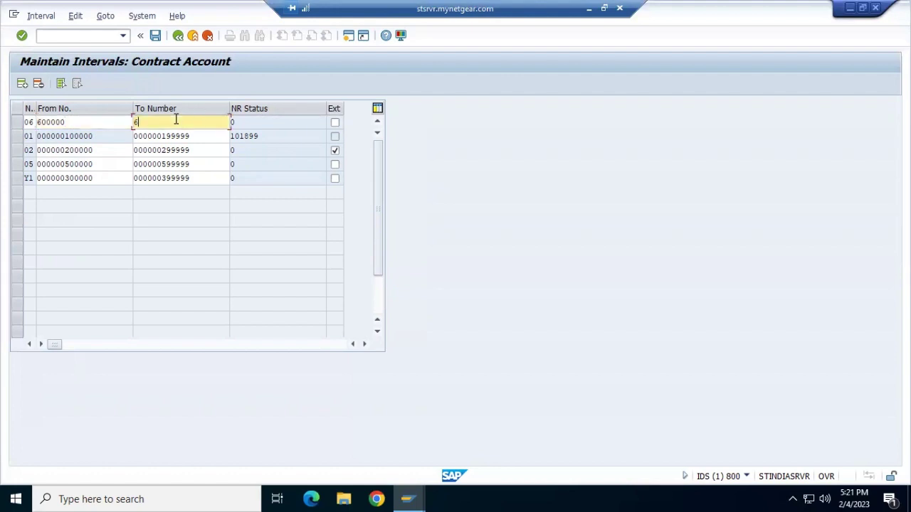
pyautogui.press('BackSpace')
pyautogui.write('99999')
pyautogui.click(334, 122)
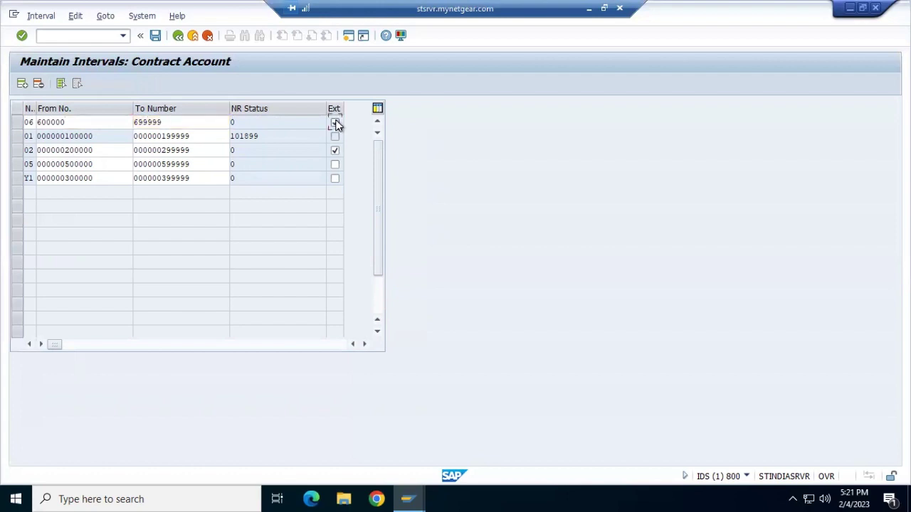
pyautogui.click(156, 35)
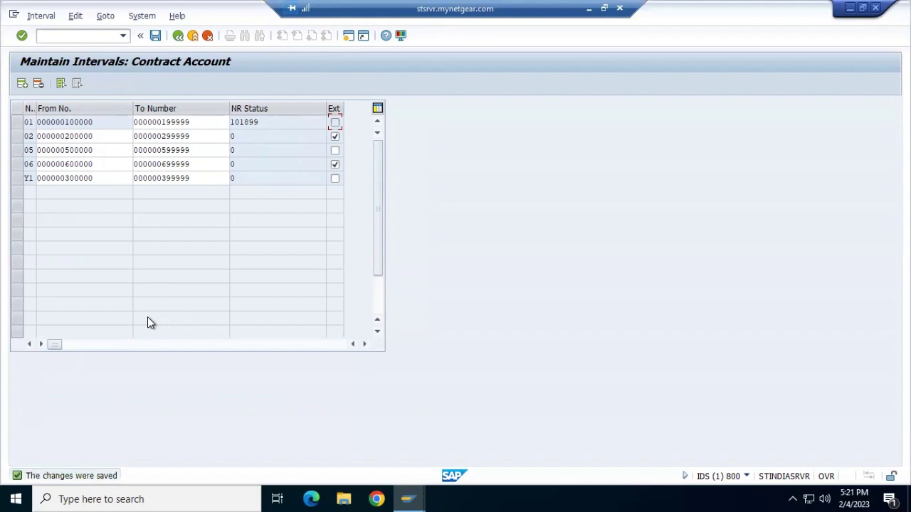
pyautogui.click(177, 36)
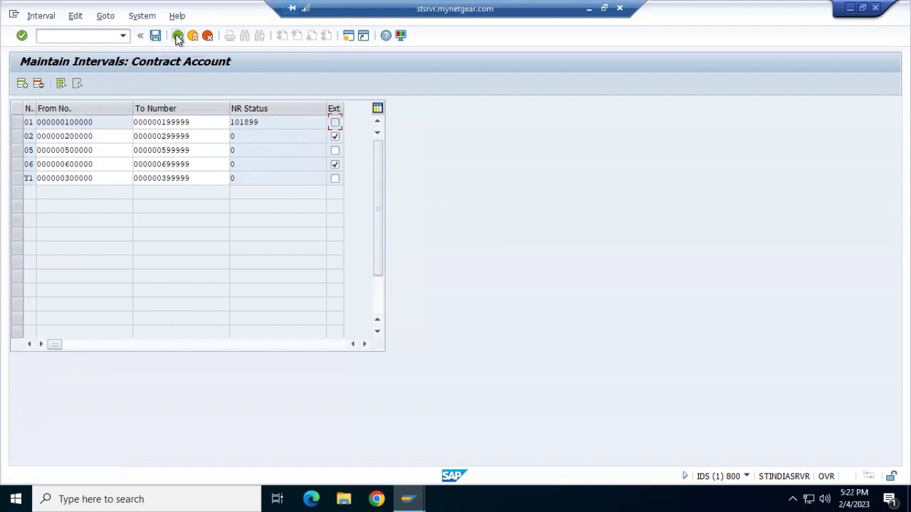
pyautogui.click(178, 36)
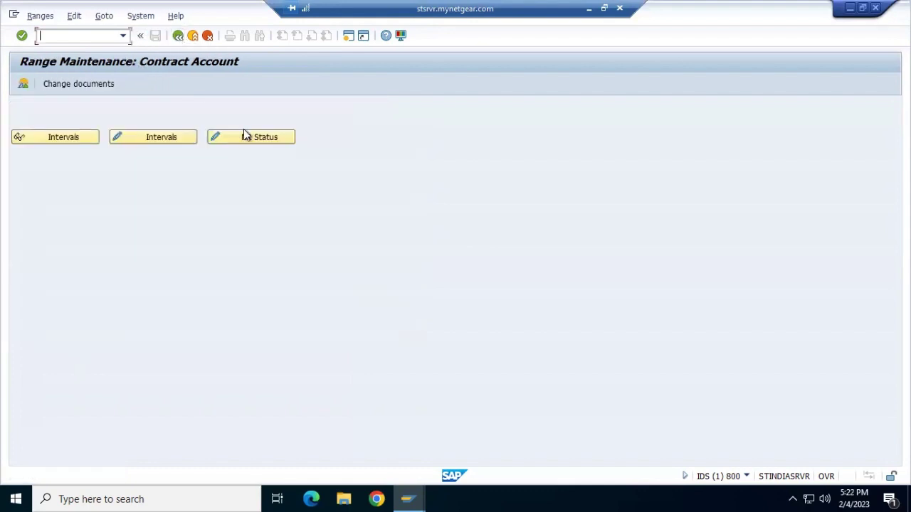
# Set the number range status of interval 05 to 519999, save it and return to the implementation guide.
pyautogui.click(249, 139)
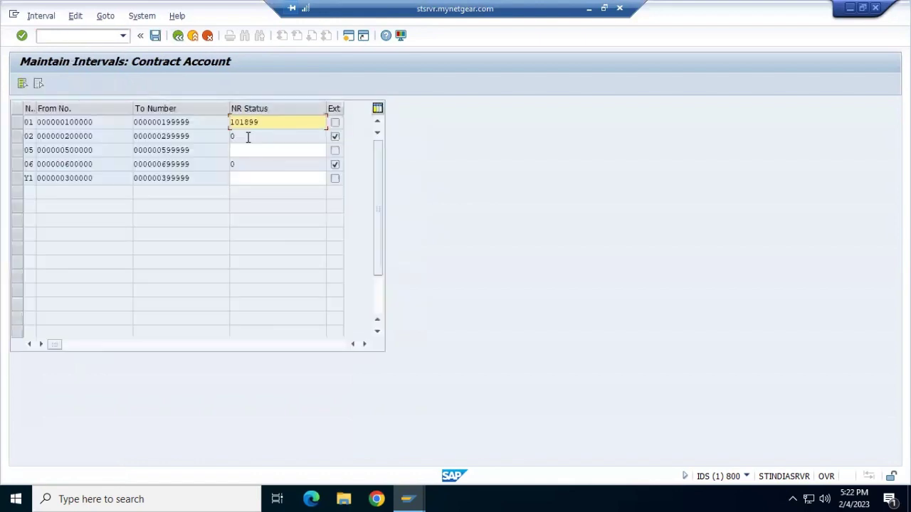
pyautogui.click(248, 150)
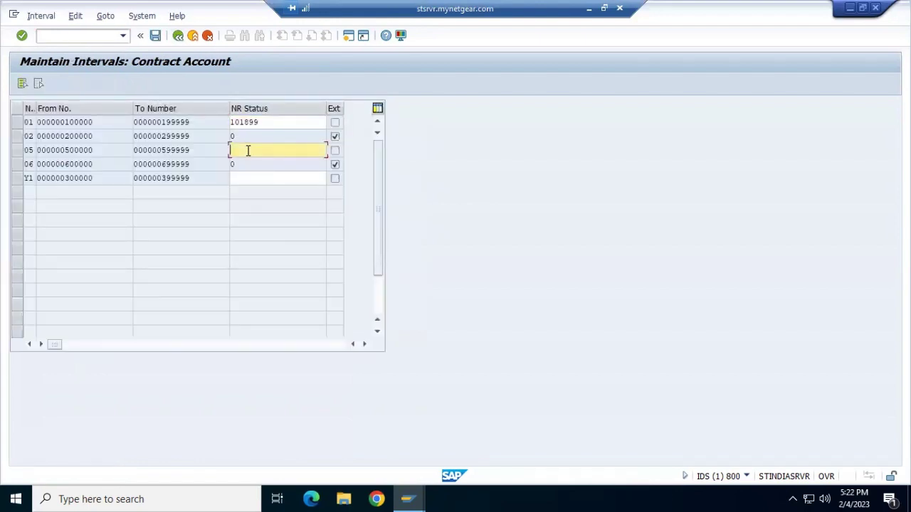
pyautogui.write('519999')
pyautogui.press('Down')
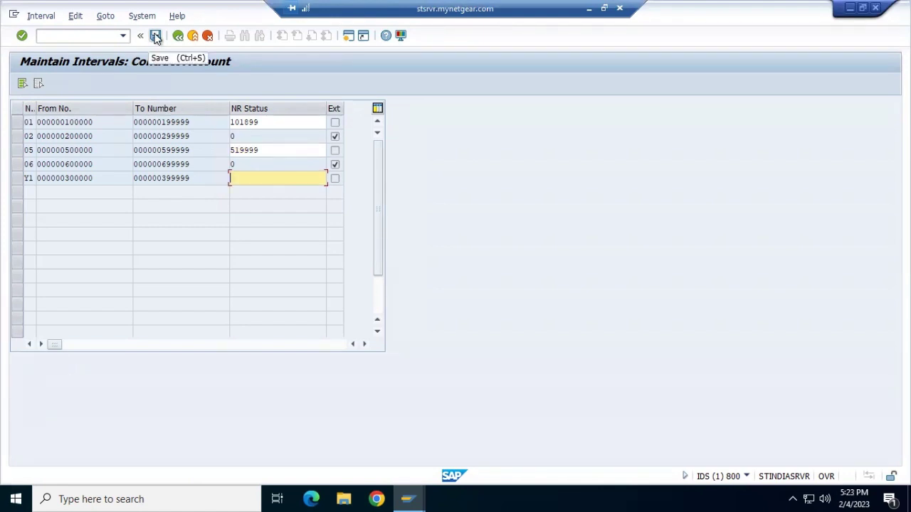
pyautogui.click(155, 36)
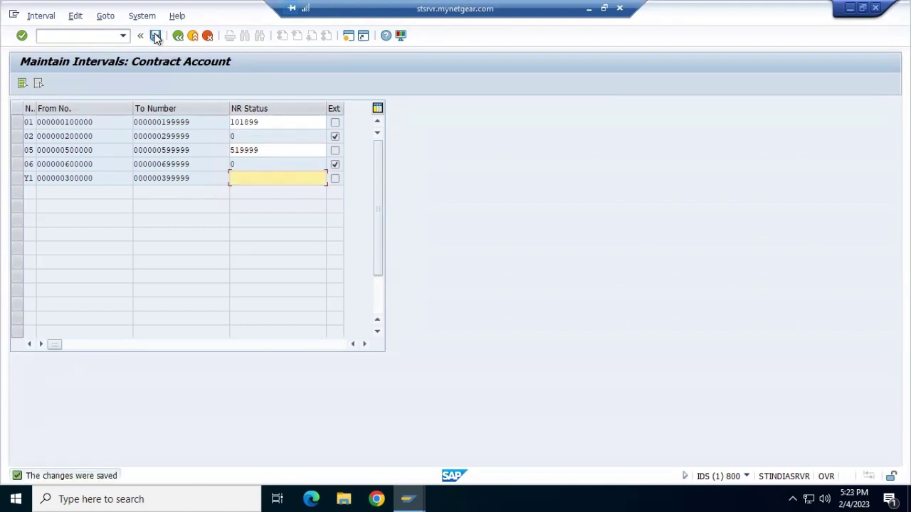
pyautogui.click(178, 36)
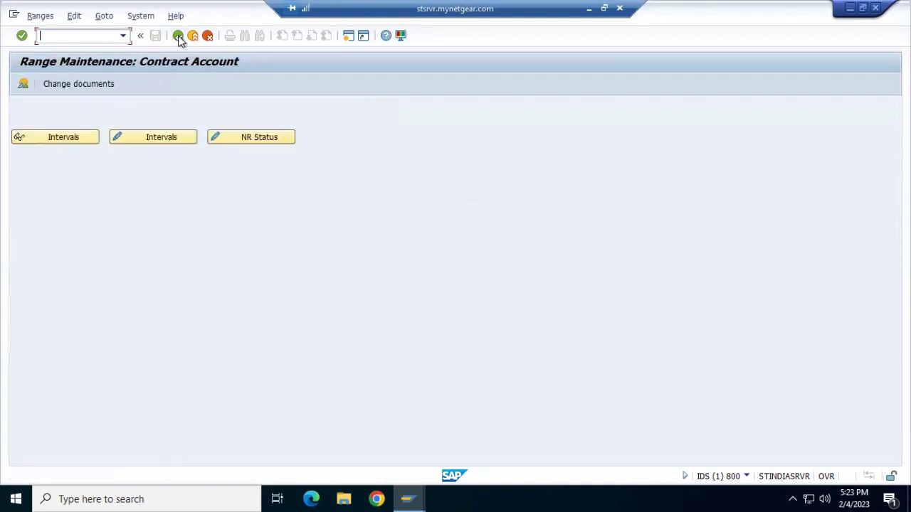
pyautogui.click(177, 36)
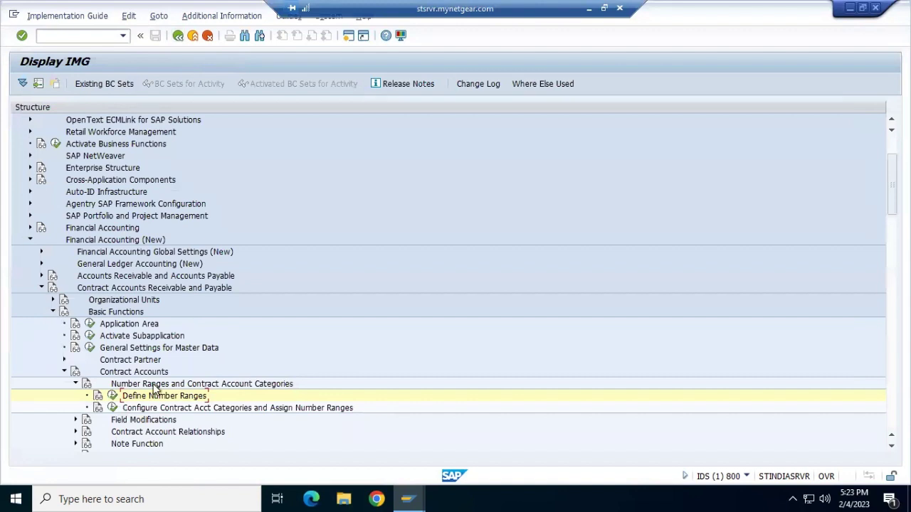
# Add a new contract account category 05 for the Utility company application area.
pyautogui.click(112, 409)
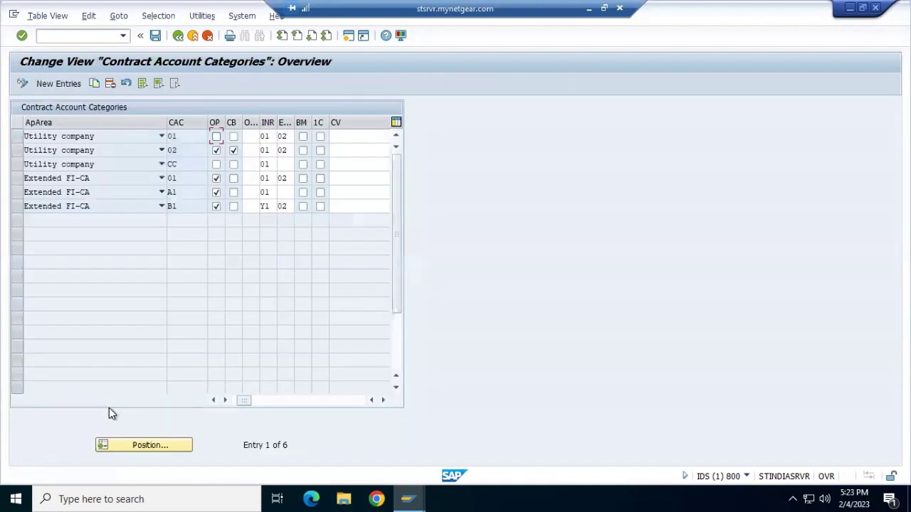
pyautogui.click(66, 84)
pyautogui.click(162, 136)
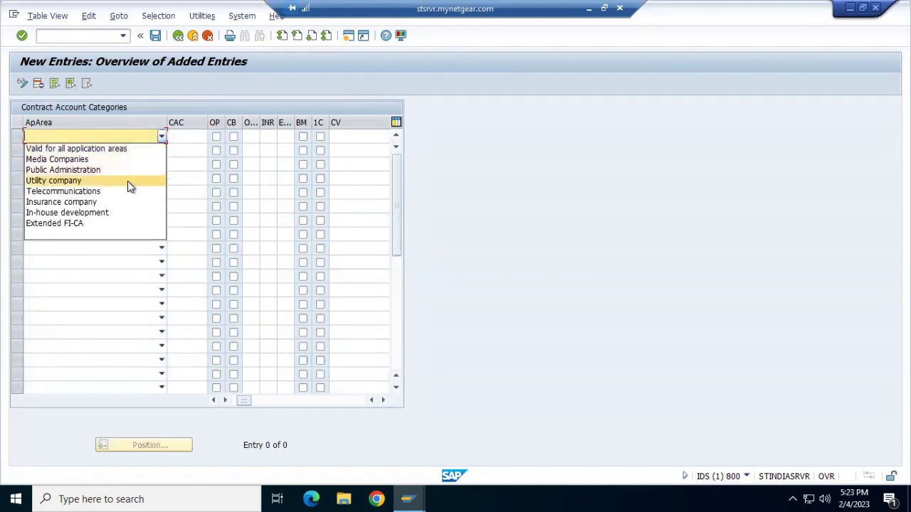
pyautogui.click(128, 181)
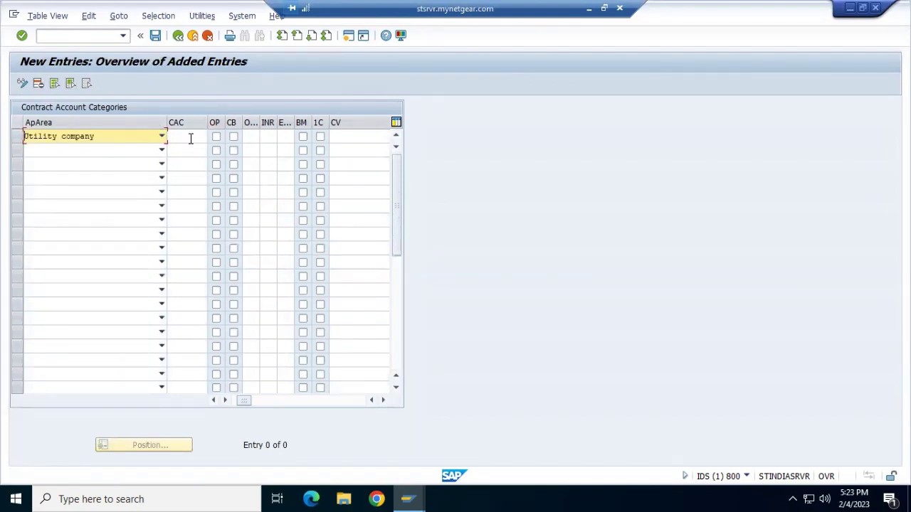
pyautogui.click(191, 138)
pyautogui.write('05')
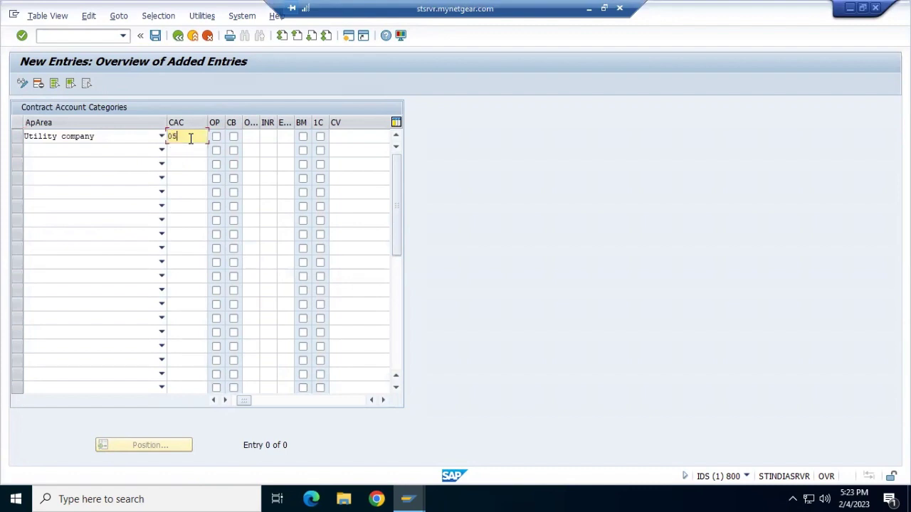
# Assign internal number range 05 to the new category and save it under the proposed customizing request.
pyautogui.click(253, 135)
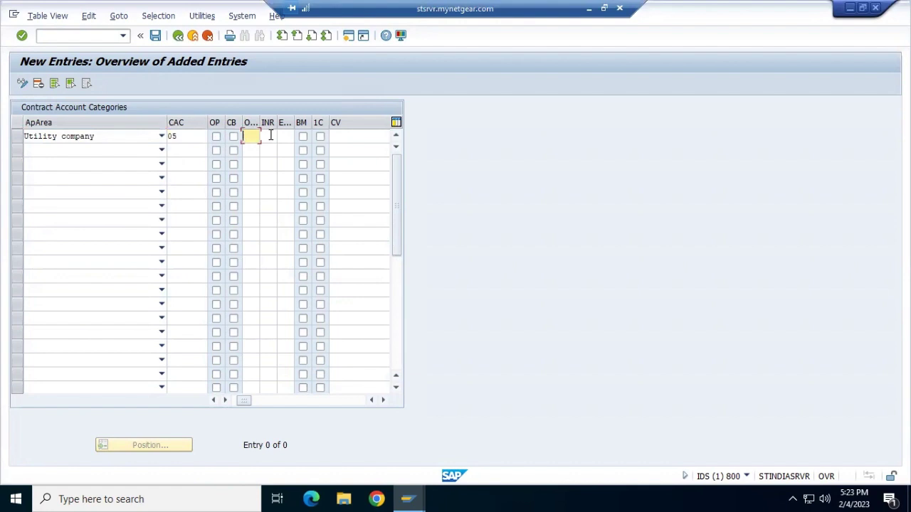
pyautogui.click(269, 135)
pyautogui.click(282, 136)
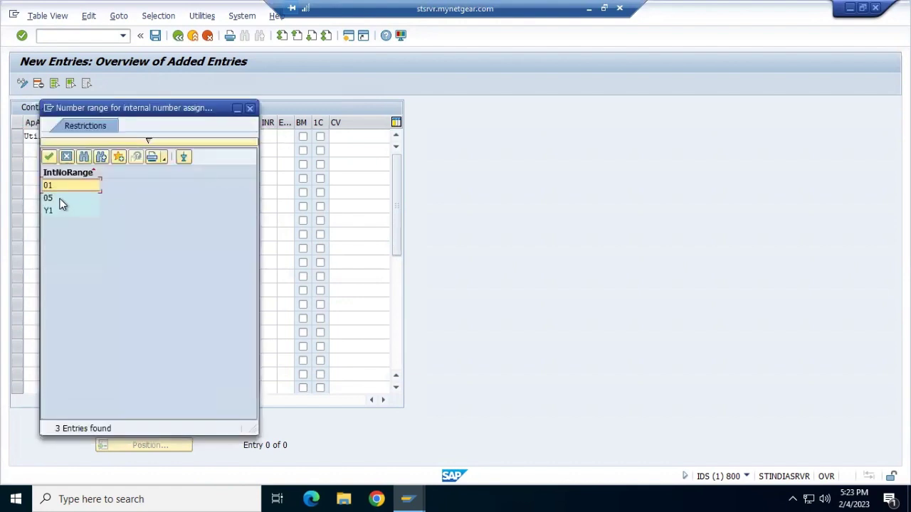
pyautogui.doubleClick(60, 198)
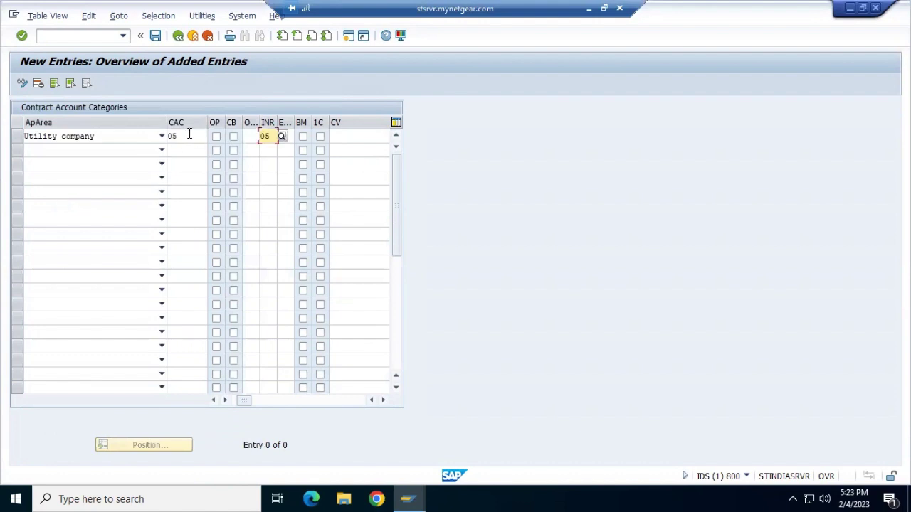
pyautogui.click(189, 134)
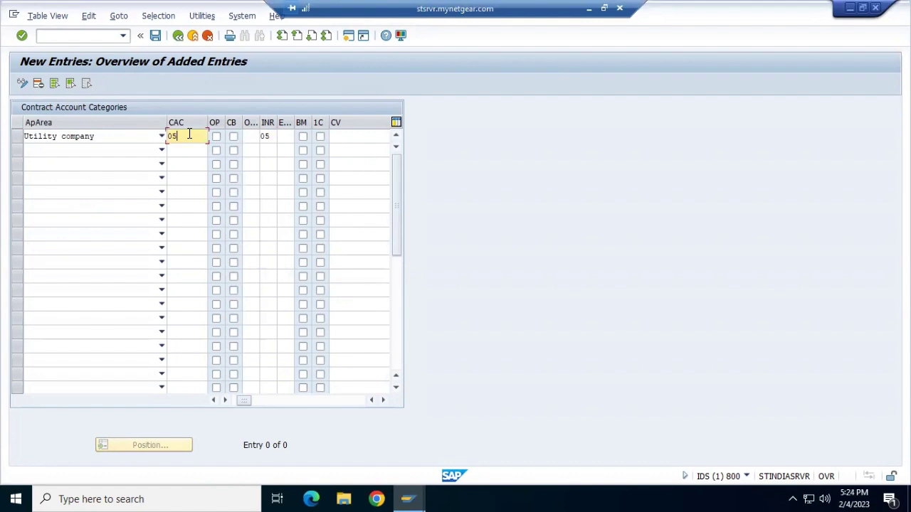
pyautogui.click(157, 38)
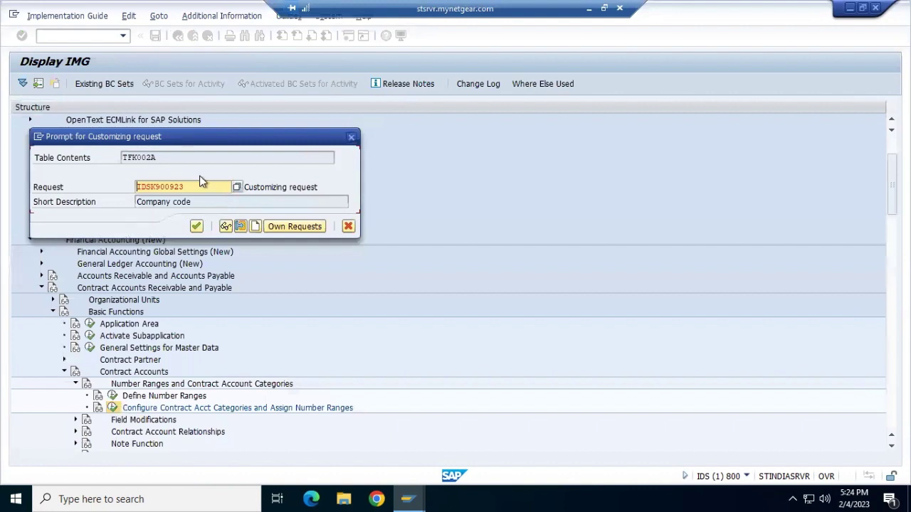
pyautogui.click(195, 227)
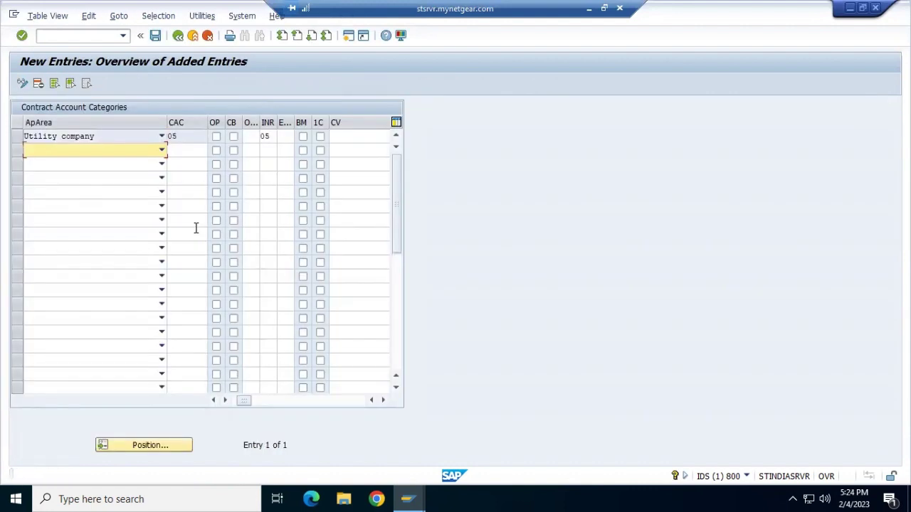
# Assign external number range 06 to Utility company category 05, save, and return to the implementation guide.
pyautogui.click(180, 37)
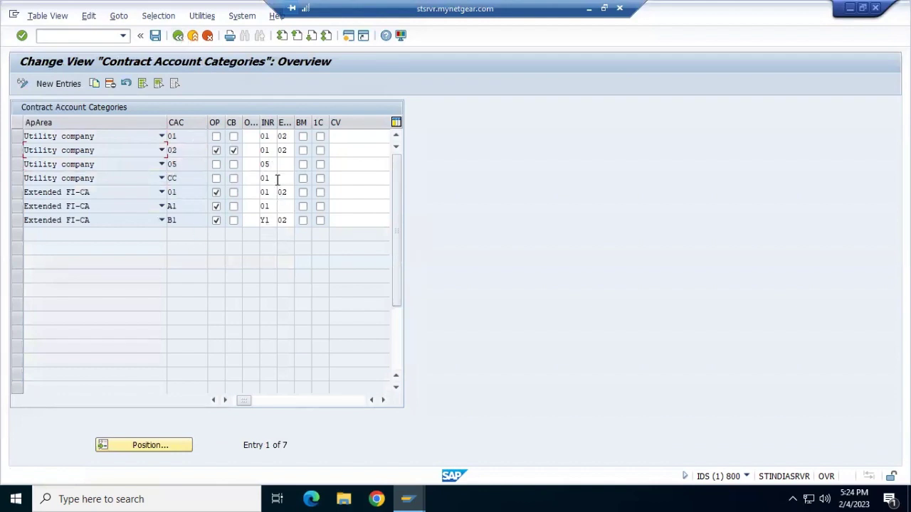
pyautogui.click(286, 163)
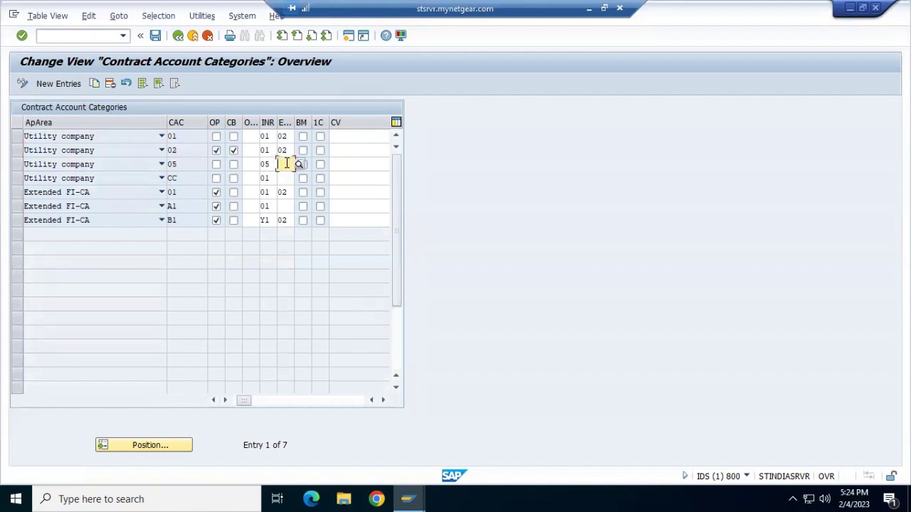
pyautogui.write('06')
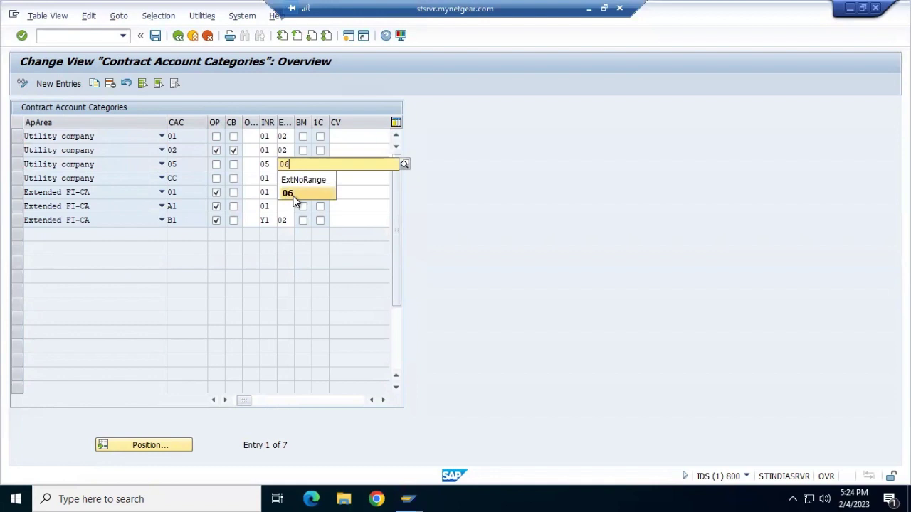
pyautogui.click(293, 194)
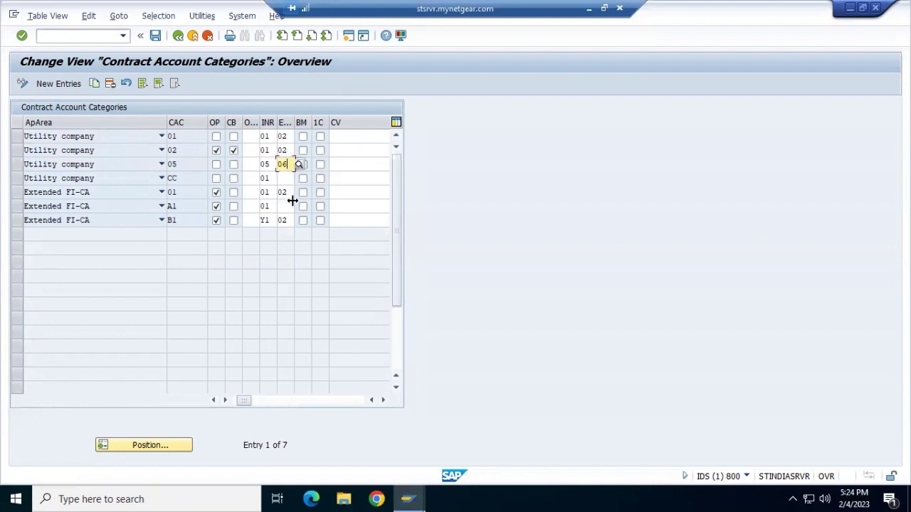
pyautogui.click(157, 40)
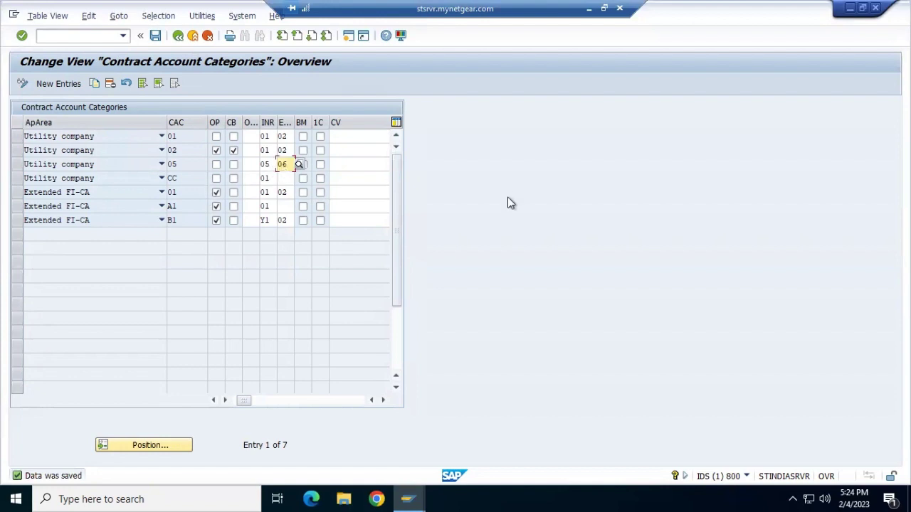
pyautogui.click(178, 37)
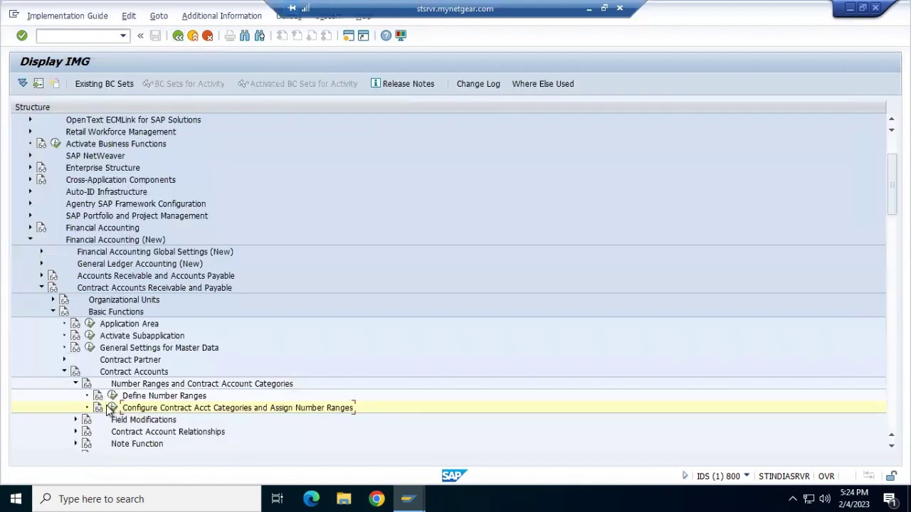
# Collapse the Number Ranges and Contract Account Categories node and view the other activities under Contract Accounts.
pyautogui.click(76, 384)
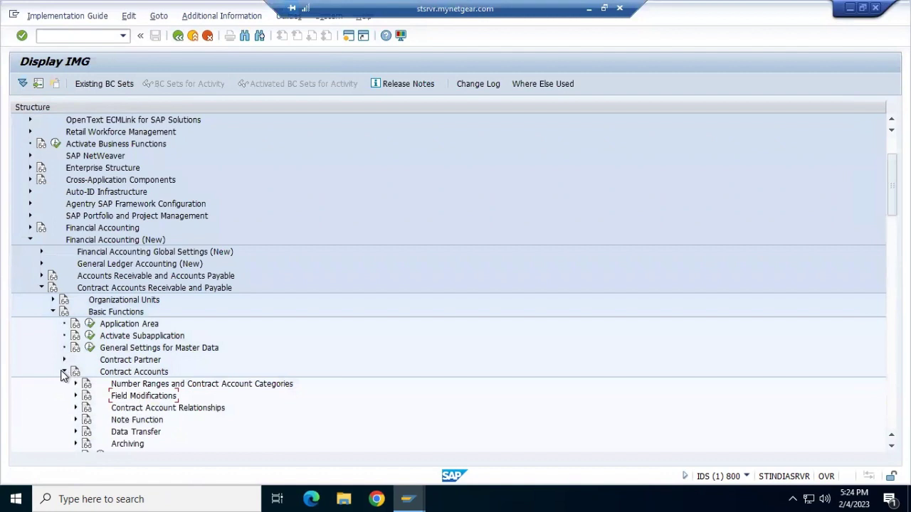
pyautogui.click(64, 372)
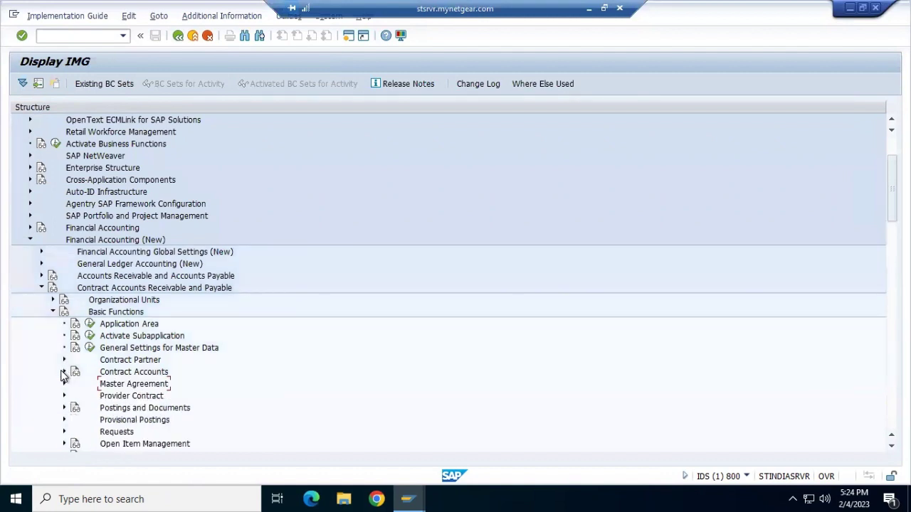
pyautogui.click(64, 373)
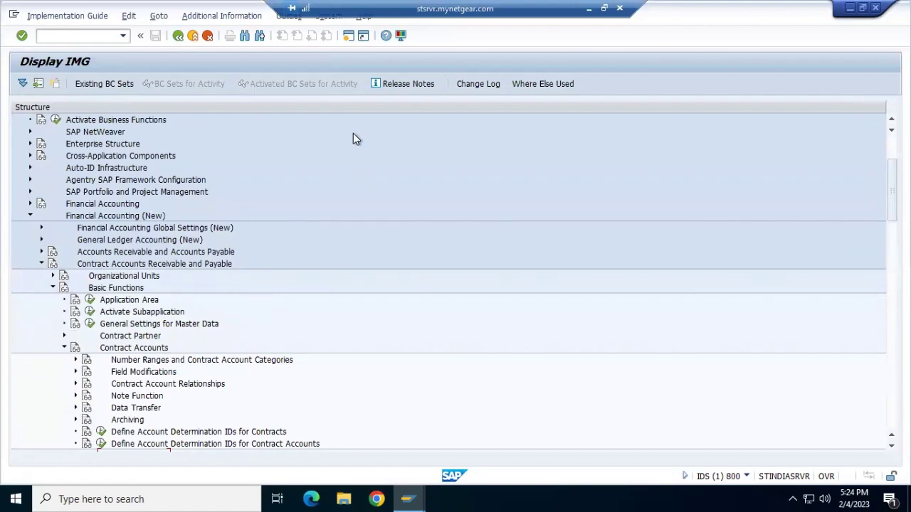
# Switch to the PowerPoint presentation and show slide 4, System Configuration, with the utility contract paths.
pyautogui.click(589, 8)
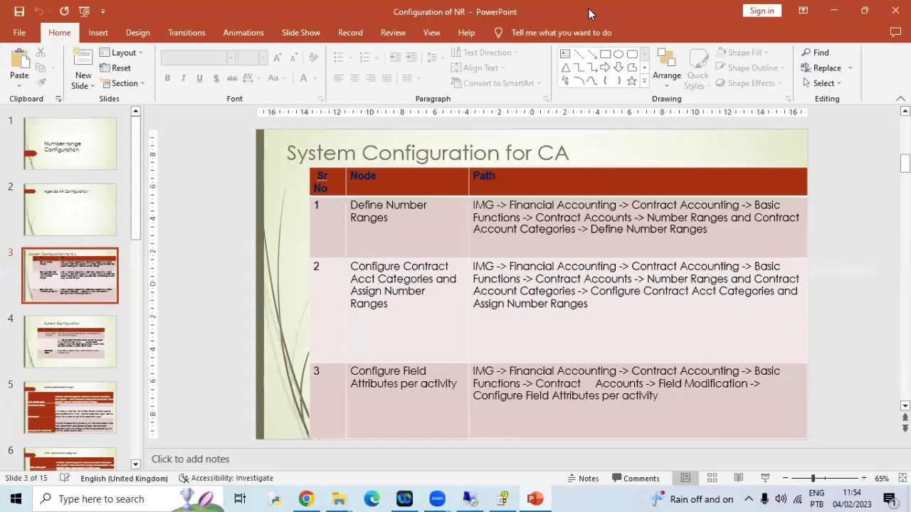
pyautogui.click(48, 344)
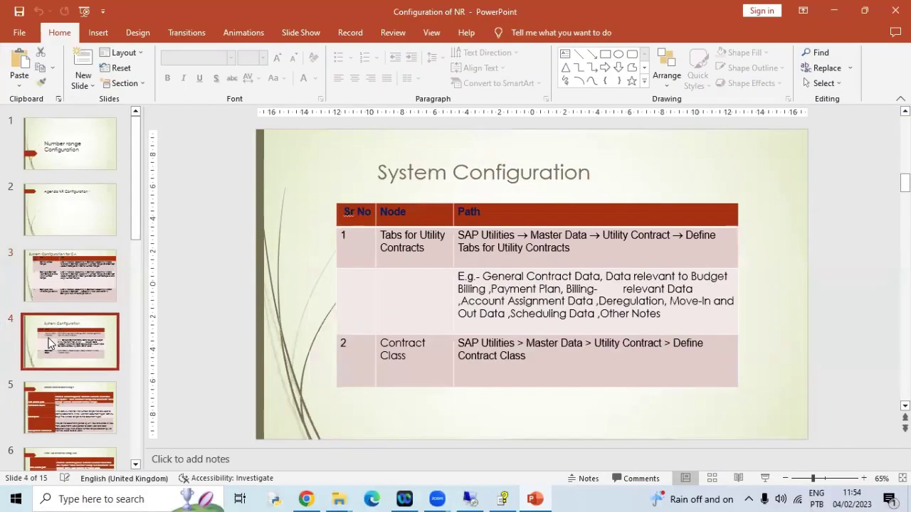